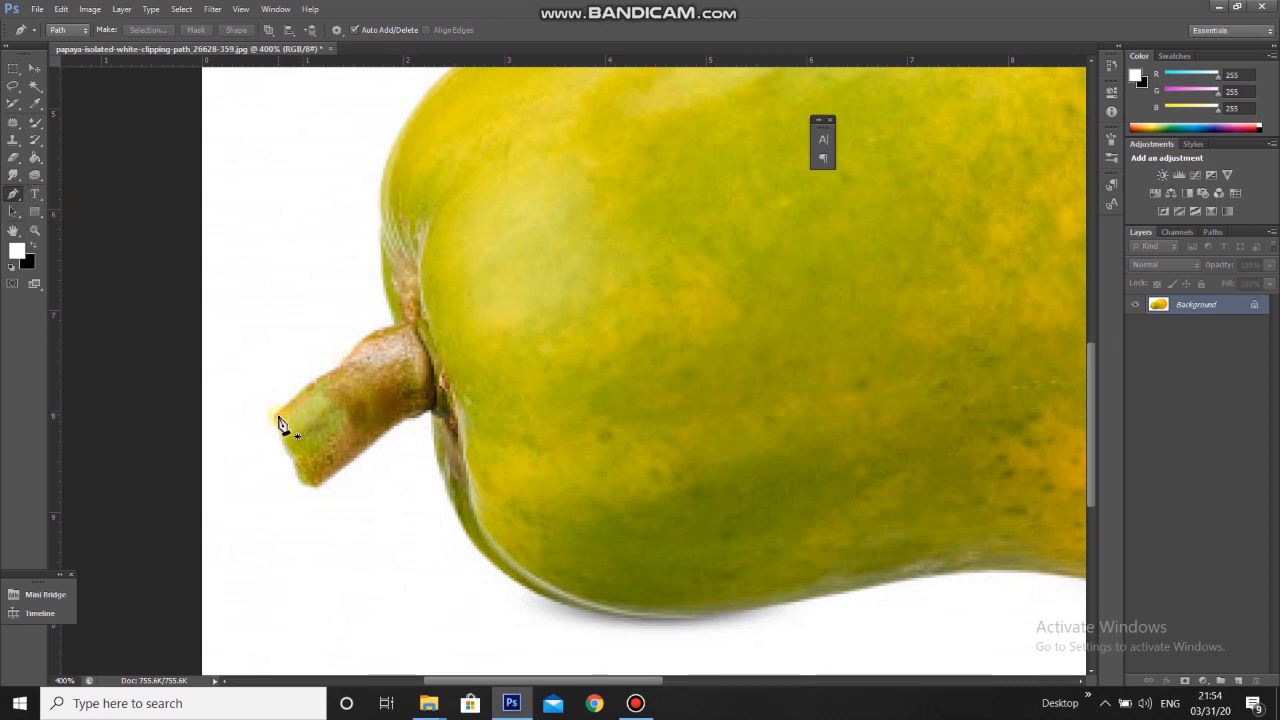
Start a Pen path at the stem's tip and trace the stem's upper edge and the papaya's stem-end curve
scroll(281, 425, up, 1)
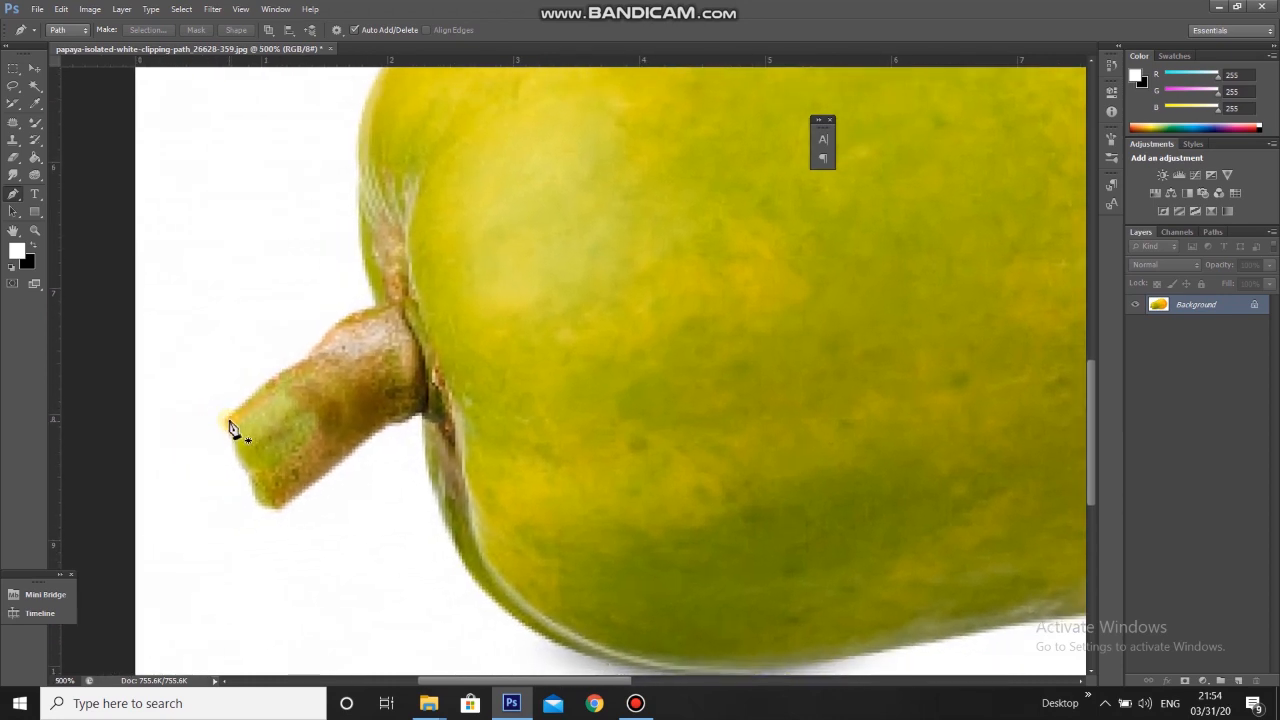
click(229, 421)
mouse_move(320, 366)
mouse_down()
mouse_move(325, 354)
mouse_move(308, 366)
mouse_move(327, 352)
mouse_up()
drag(383, 309, 433, 296)
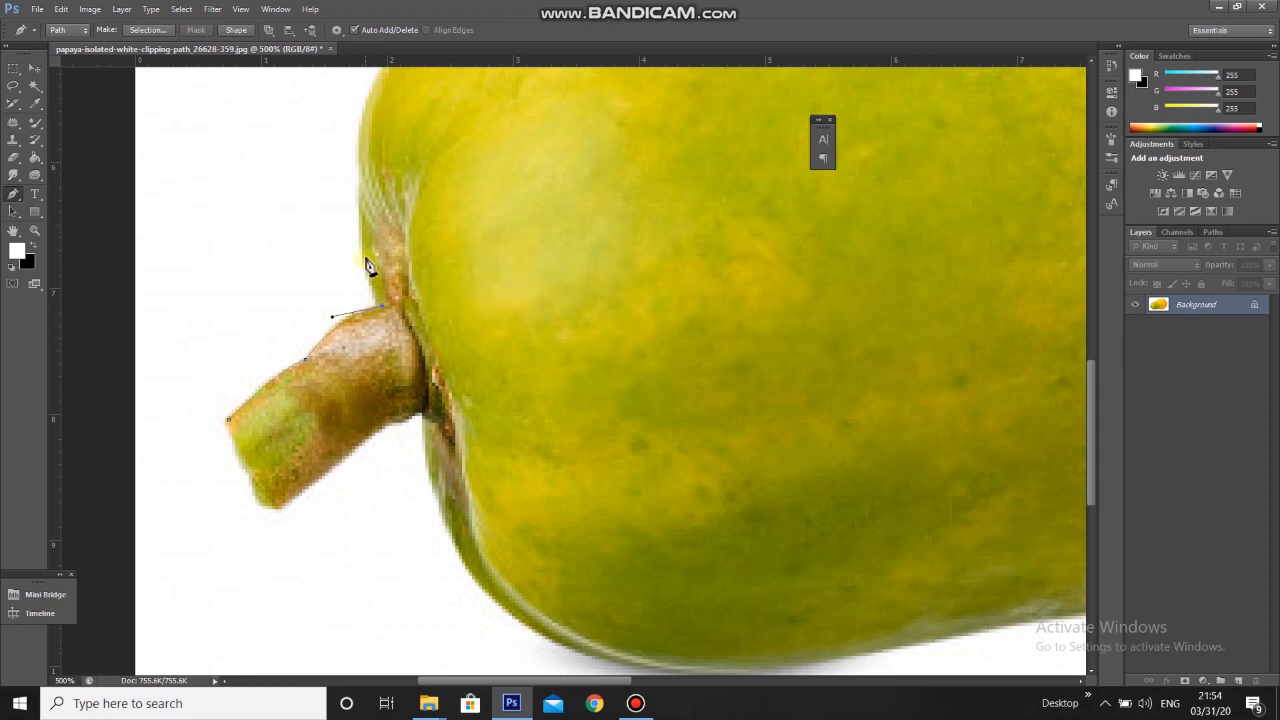
drag(361, 239, 360, 201)
drag(365, 138, 326, 299)
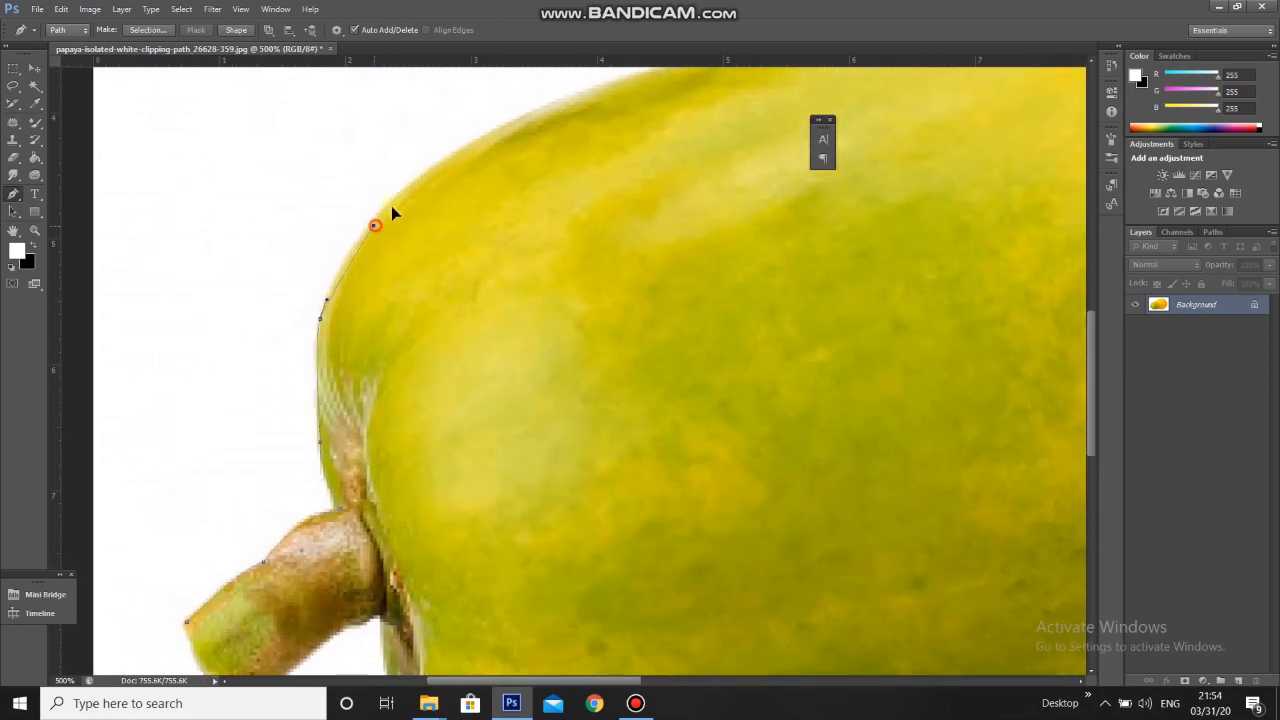
Extend the path along the upper edge of the papaya's narrow neck with curved anchor points
drag(430, 171, 278, 323)
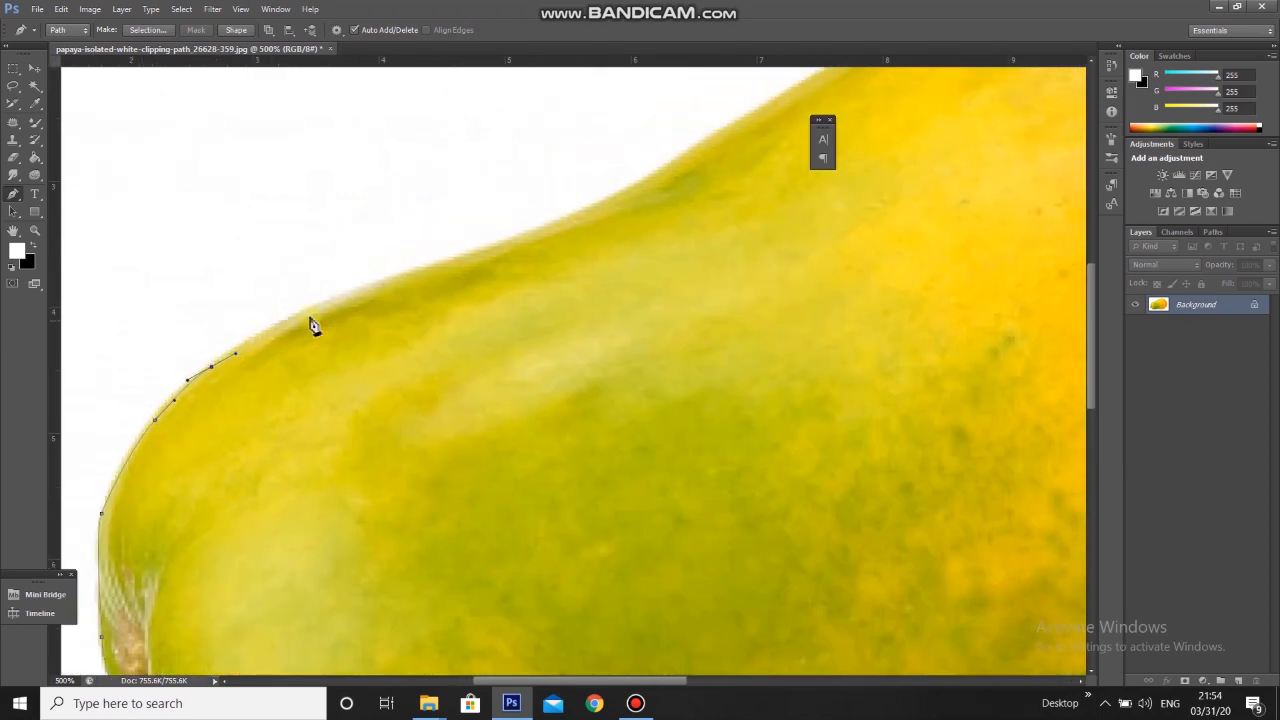
click(335, 297)
drag(340, 297, 404, 272)
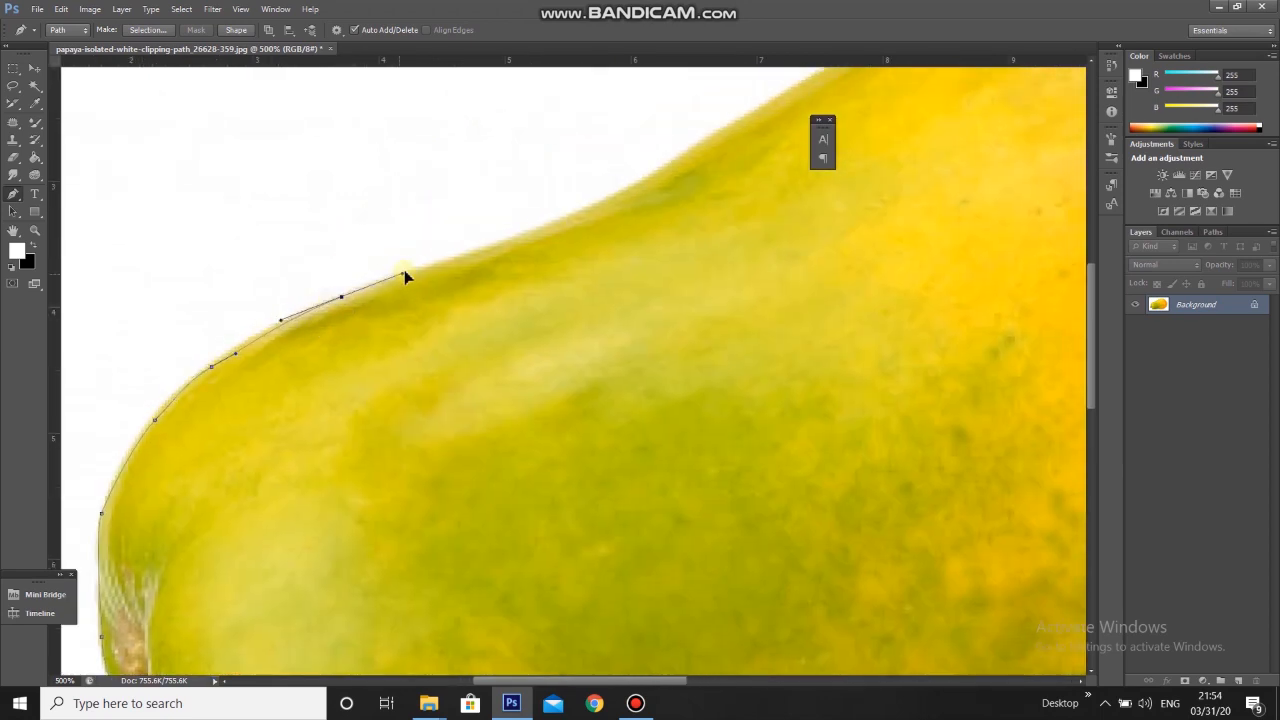
alt+click(341, 298)
drag(484, 258, 457, 314)
drag(528, 281, 539, 272)
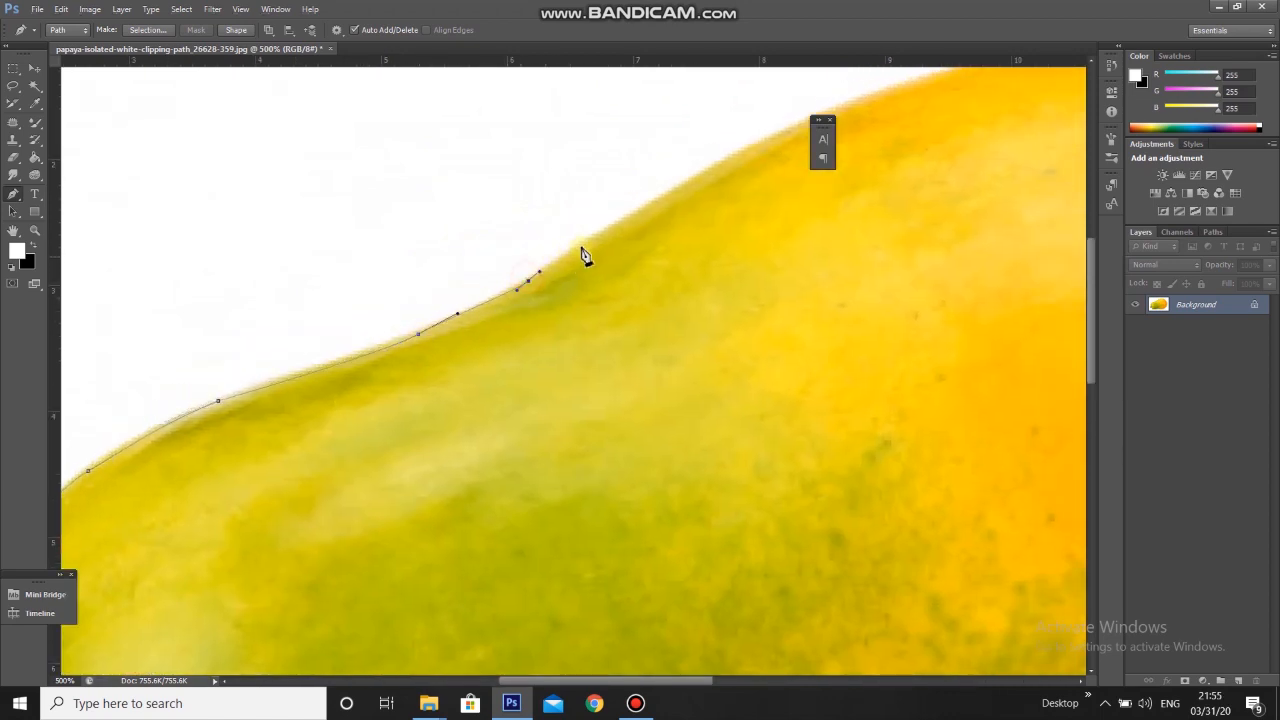
Continue the path up the widening slope and over the papaya's crown, removing the outgoing handle beyond the crown
drag(623, 226, 414, 360)
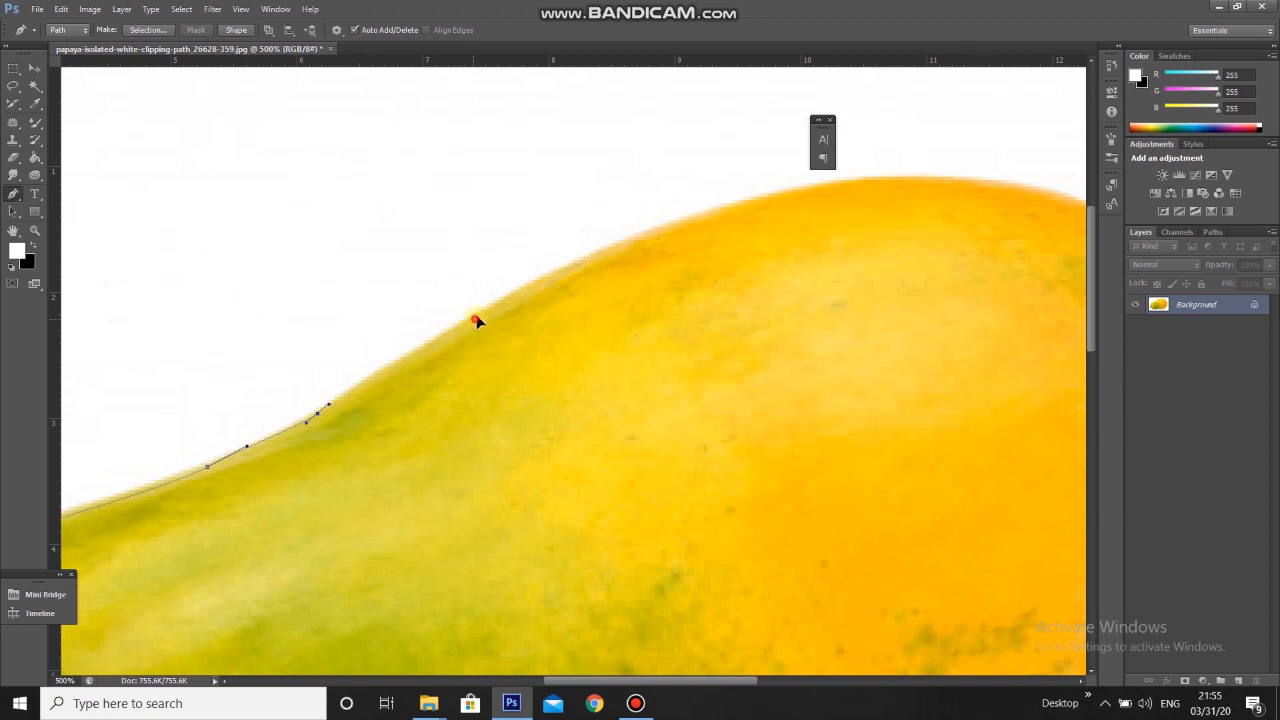
drag(617, 247, 631, 243)
drag(703, 223, 303, 343)
drag(455, 307, 521, 305)
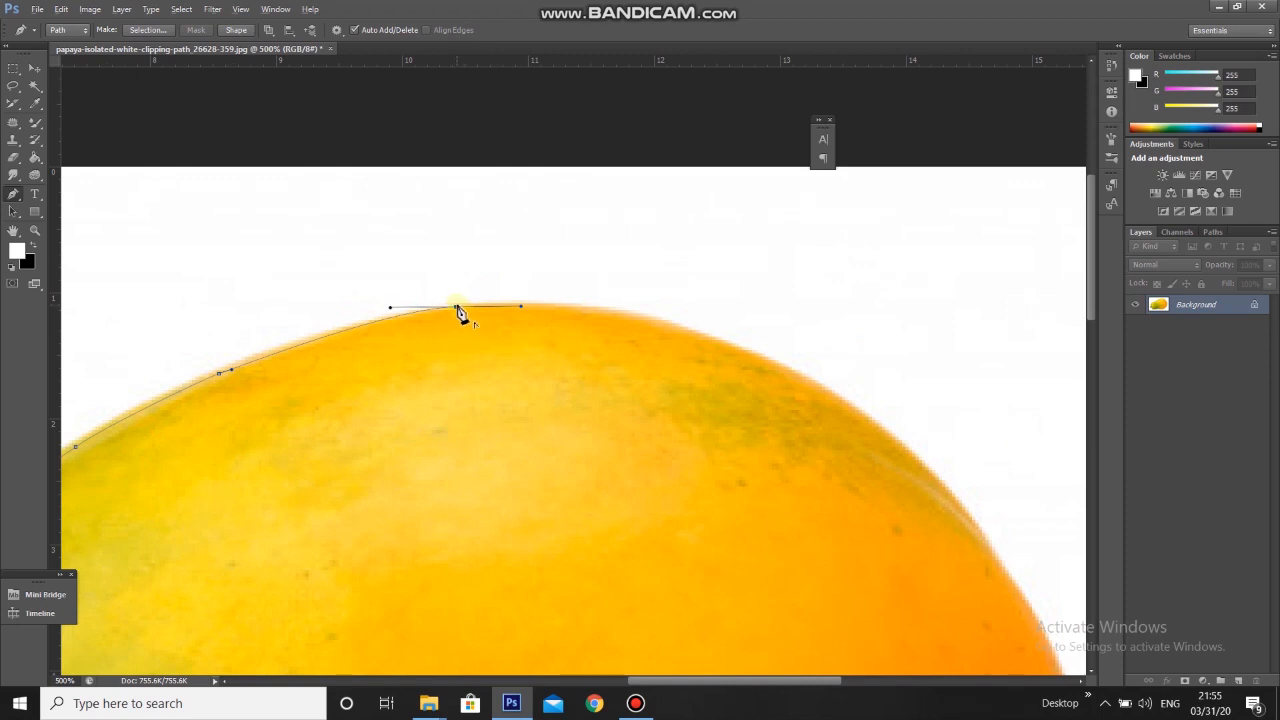
drag(722, 343, 827, 393)
alt+click(722, 343)
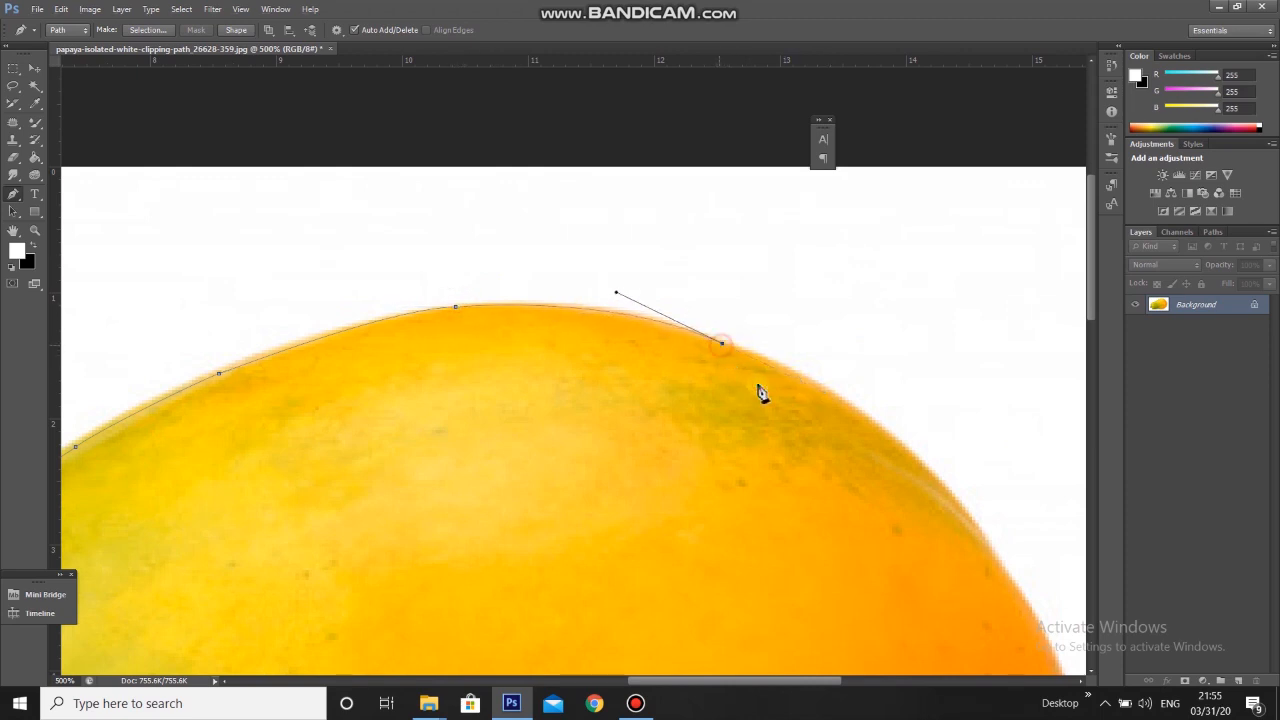
Add a curved anchor point on the upper slope between the papaya's crown and its rounded end
scroll(700, 388, down, 3)
scroll(700, 388, right, 3)
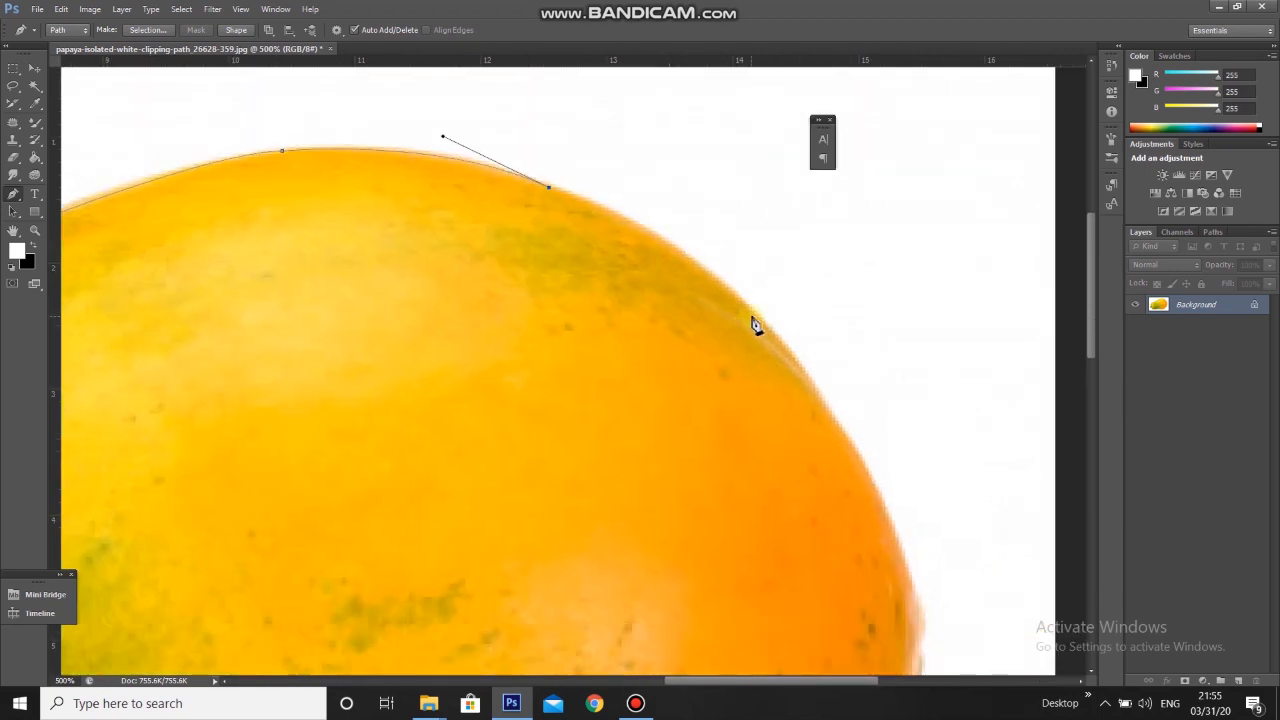
drag(829, 359, 828, 397)
key(Left)
key(Up)
key(Right)
key(Right)
key(Down)
key(Down)
key(Left)
Trace the path down the papaya's rounded end, removing outgoing handles where the curve changes direction
drag(720, 539, 597, 333)
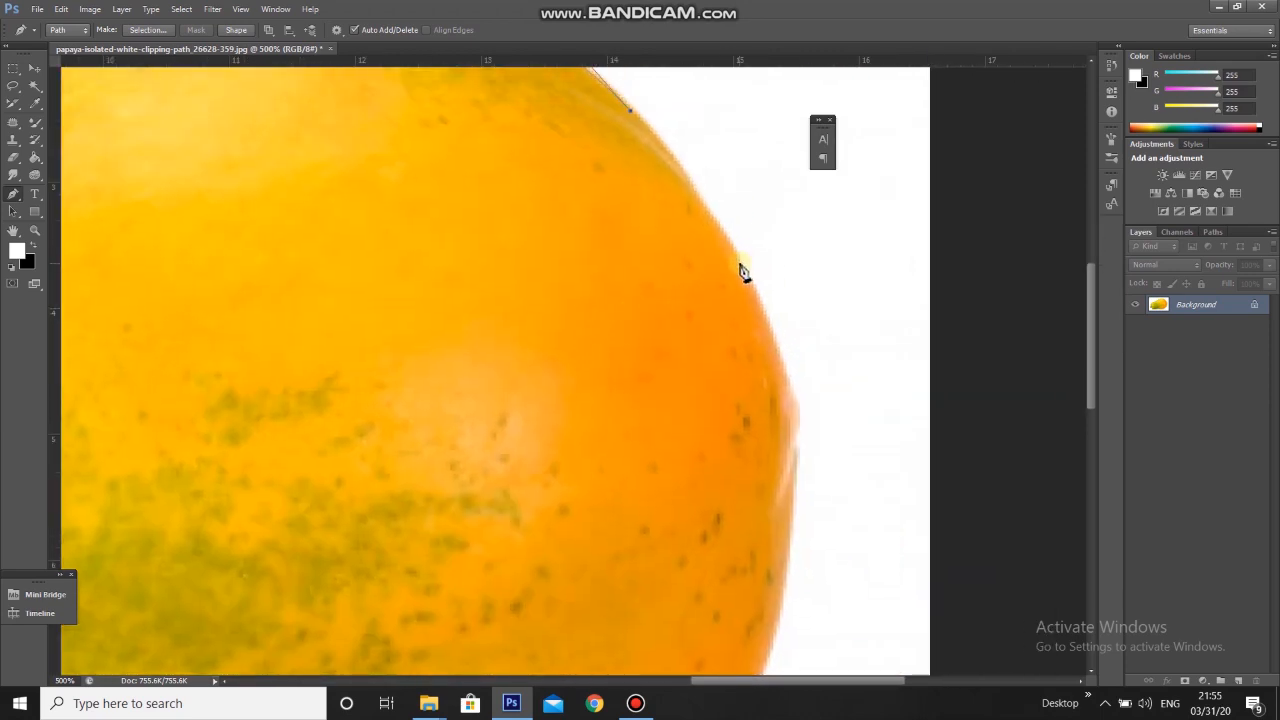
drag(740, 263, 767, 318)
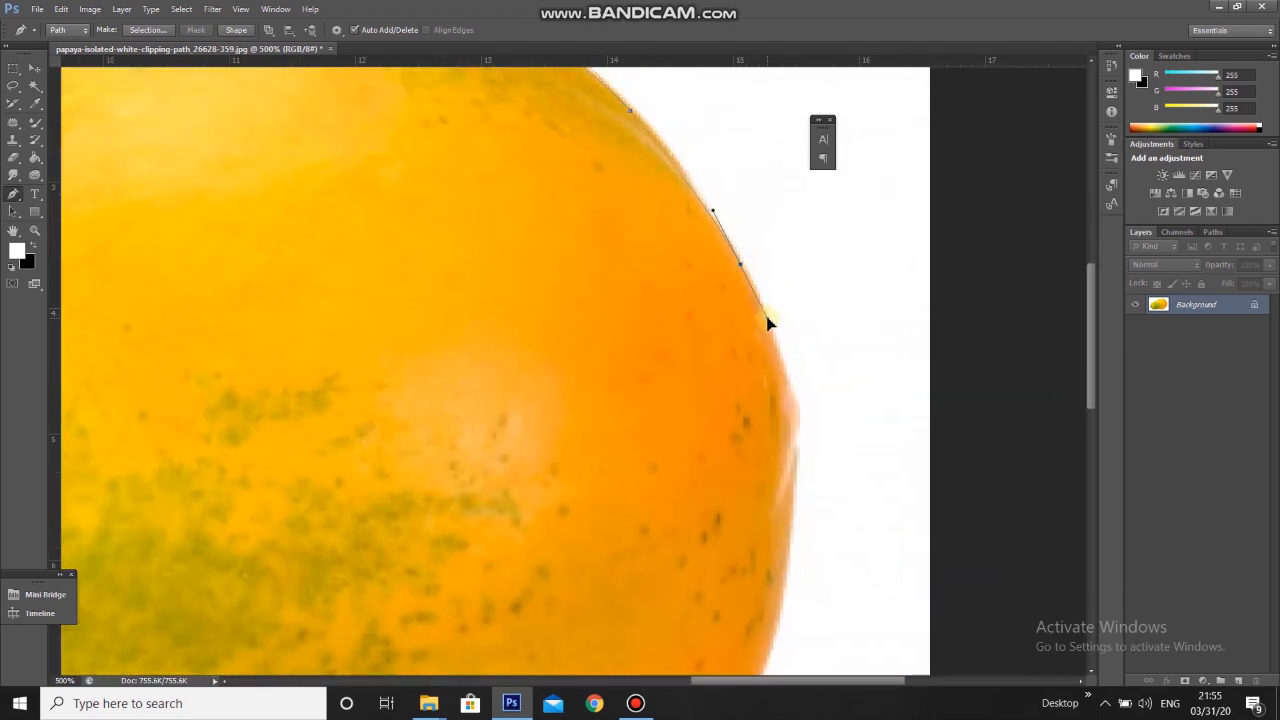
alt+click(740, 264)
drag(796, 424, 803, 469)
alt+click(797, 424)
drag(731, 570, 757, 326)
drag(800, 387, 789, 426)
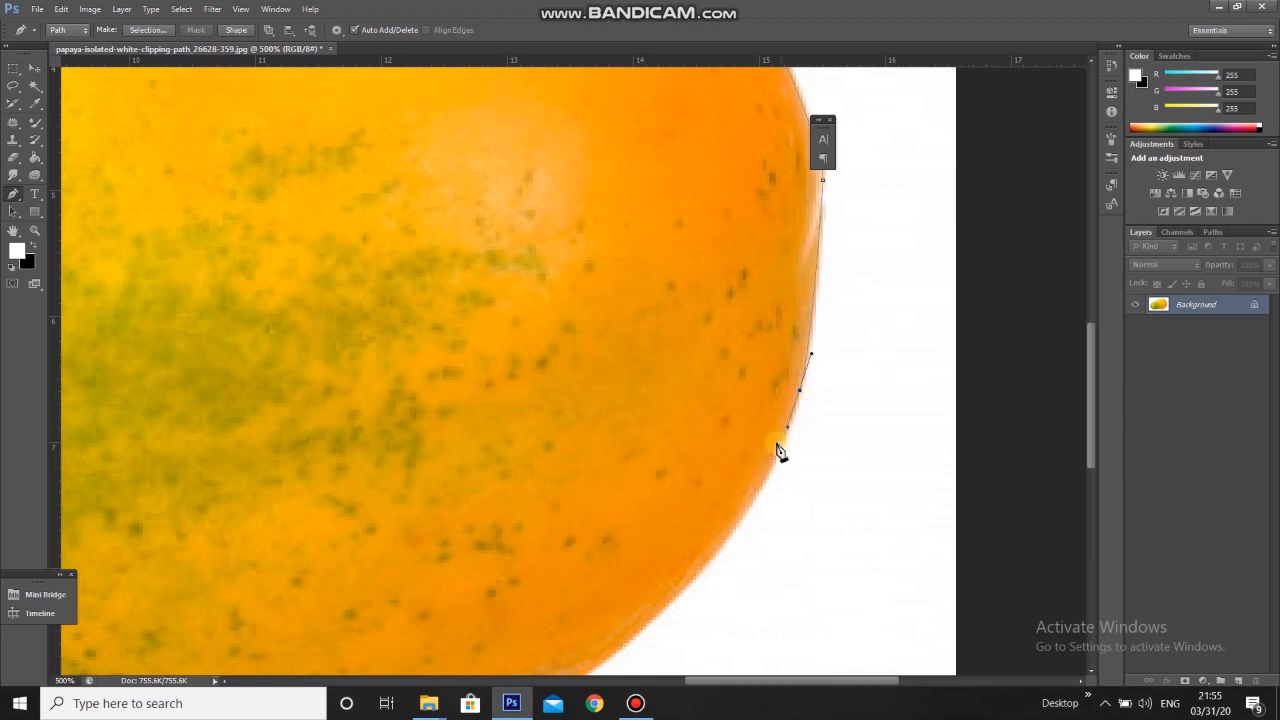
Trace the path around the papaya's lower rounded end to the underside, redoing the misplaced anchor point
drag(734, 525, 790, 443)
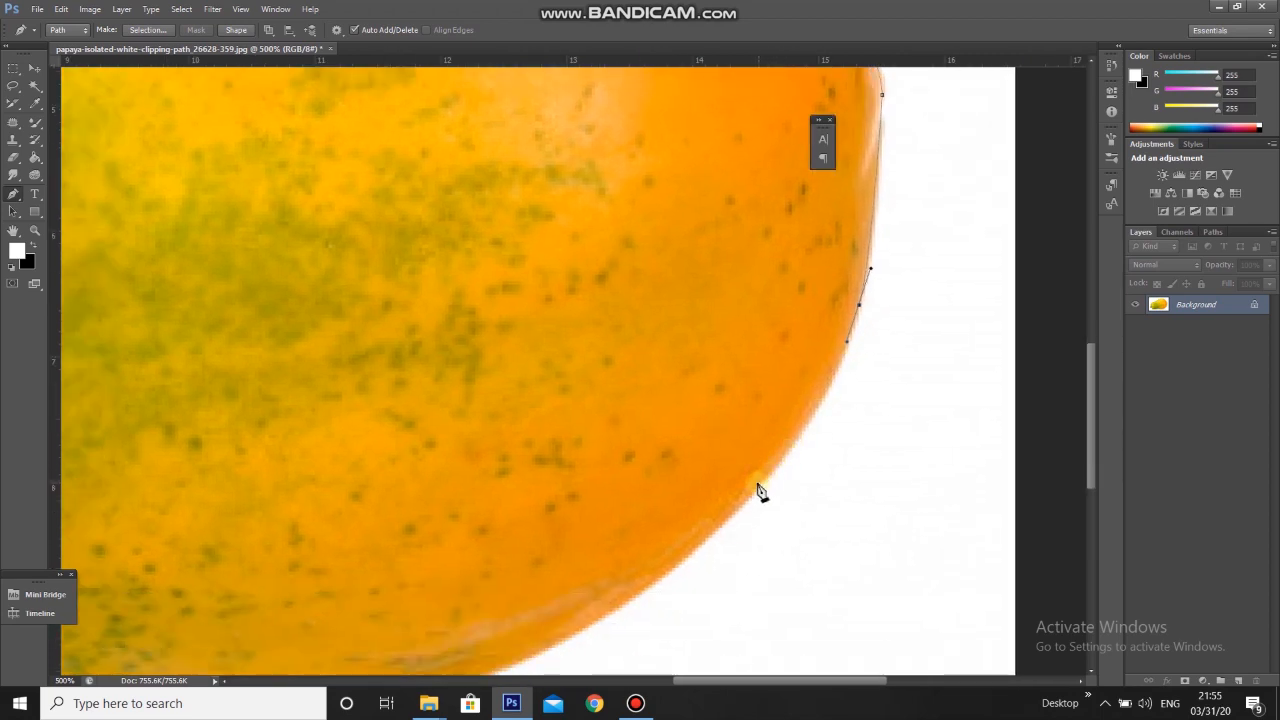
drag(755, 482, 736, 508)
key(ctrl+z)
click(742, 508)
drag(740, 507, 793, 388)
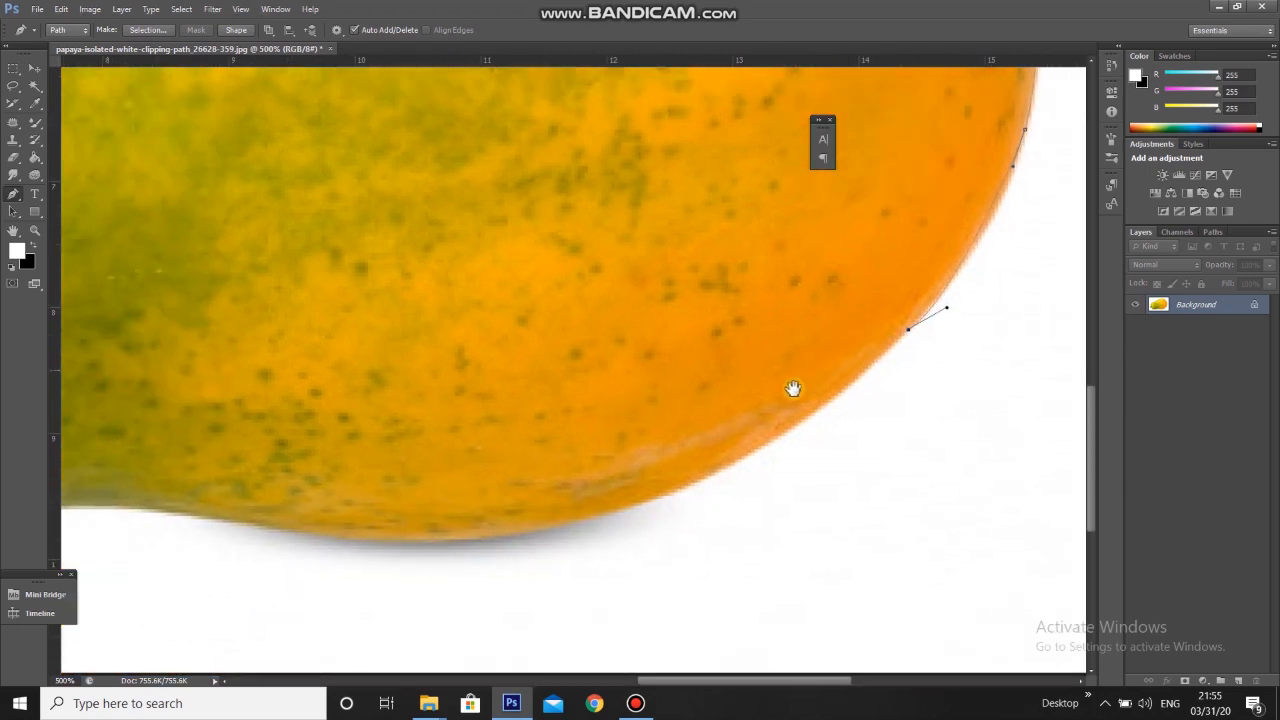
click(709, 476)
drag(733, 465, 694, 481)
drag(552, 524, 540, 523)
Extend the path along the underside of the wide part toward the concave dip, re-placing the last anchor
drag(424, 518, 535, 422)
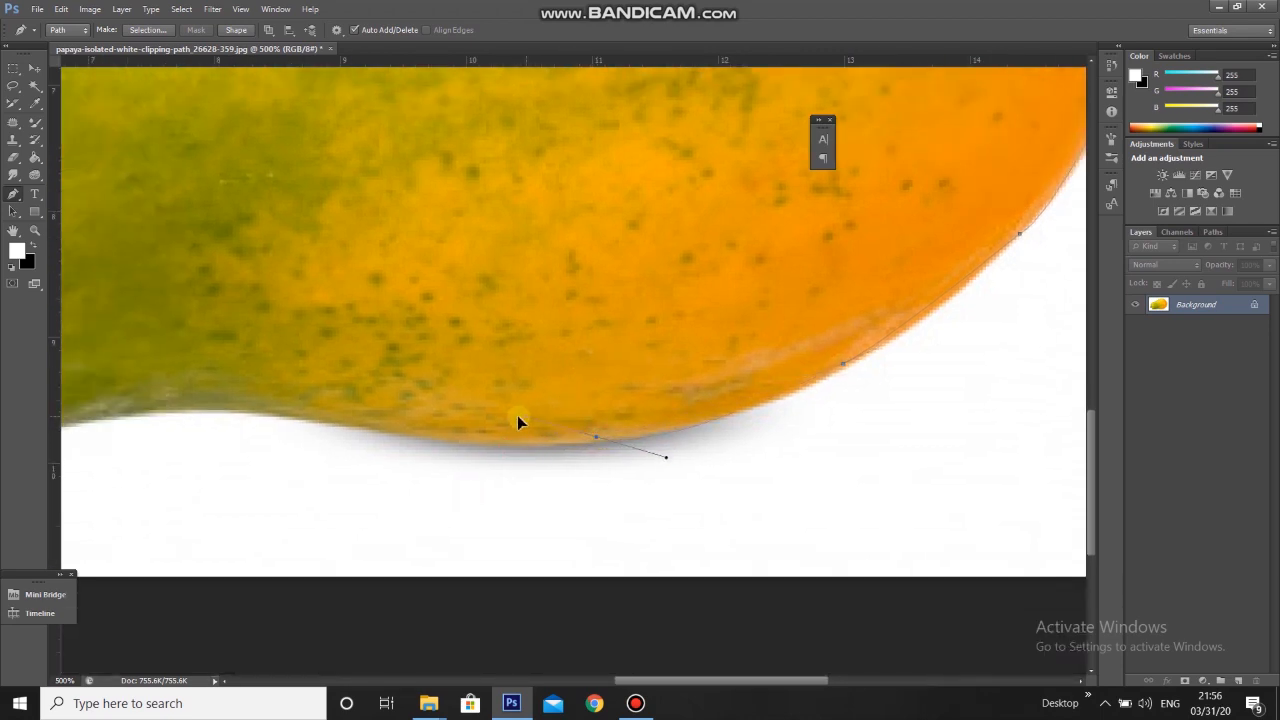
drag(517, 423, 506, 425)
click(596, 438)
drag(357, 397, 650, 413)
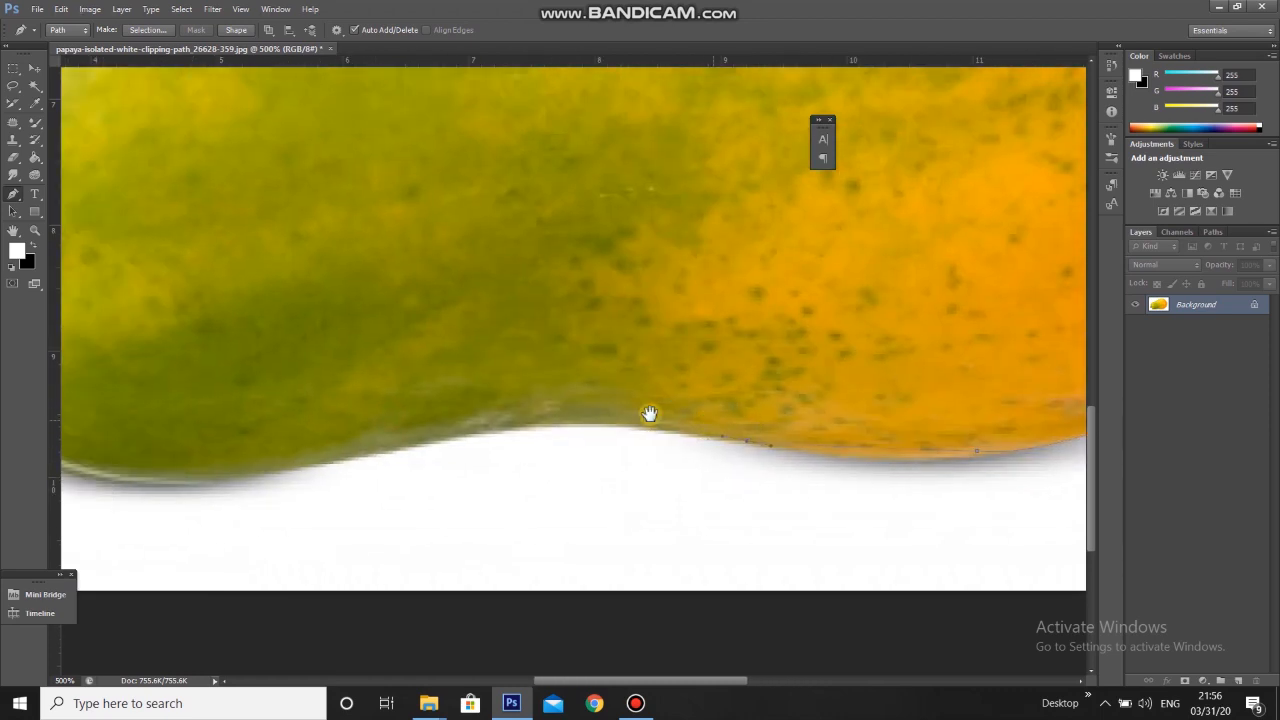
key(ctrl+z)
drag(760, 440, 654, 420)
alt+click(761, 441)
Trace the path along the neck's underside and around the stem end to the stem's base, redoing misplaced anchors
drag(541, 421, 499, 432)
drag(243, 443, 604, 384)
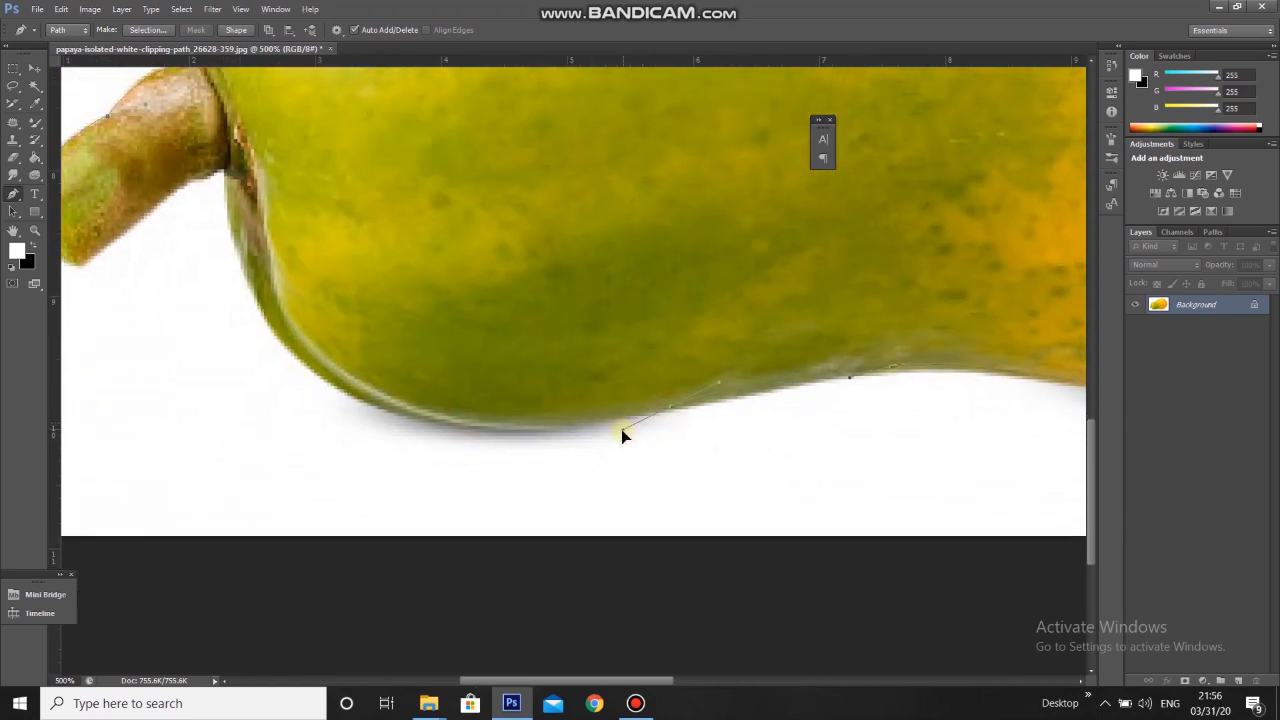
drag(621, 431, 566, 453)
key(ctrl+alt+z)
key(ctrl+alt+z)
click(398, 406)
click(253, 306)
drag(231, 214, 255, 232)
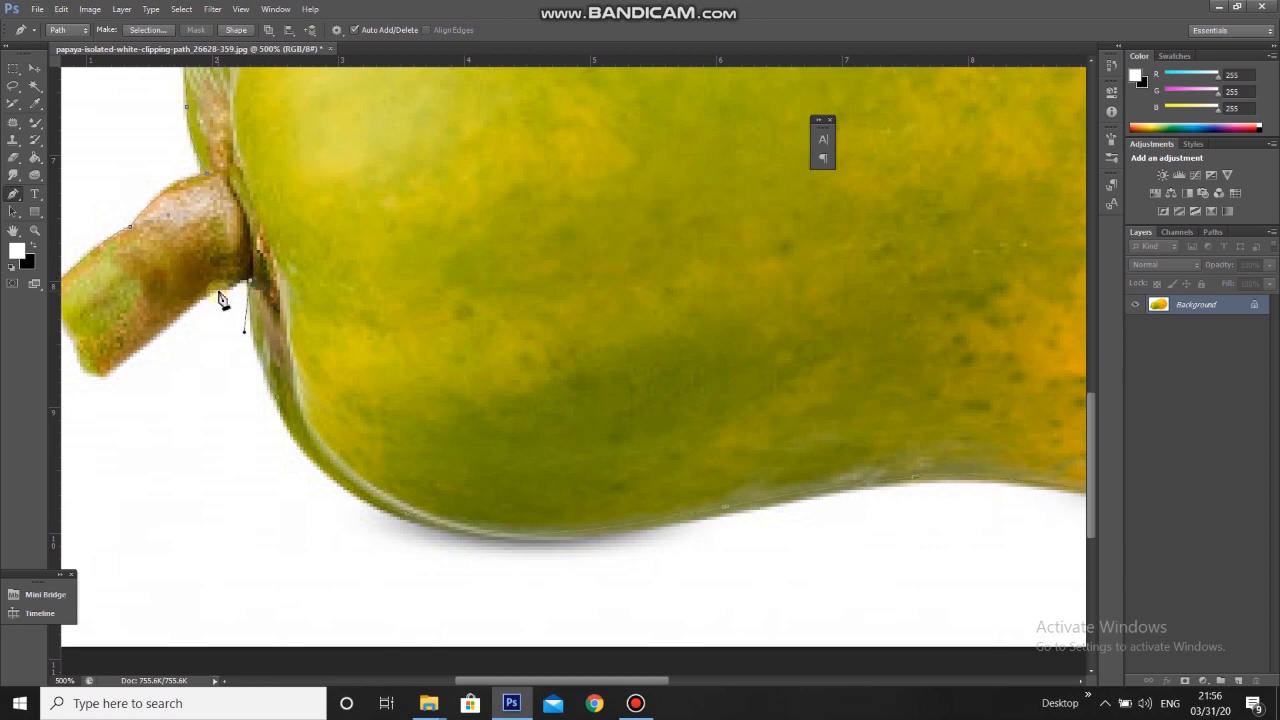
Trace the stem's lower edge and cut end, and close the path at its starting anchor
click(150, 342)
drag(166, 334, 296, 364)
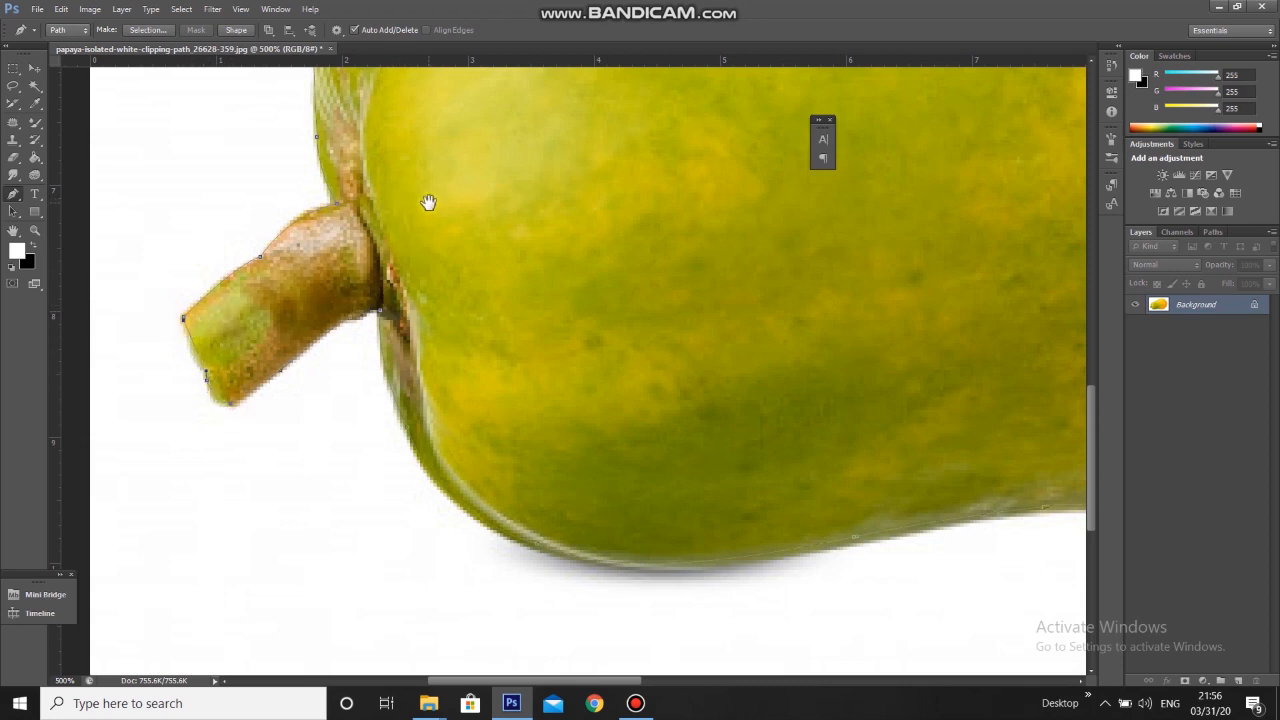
key(ctrl+0)
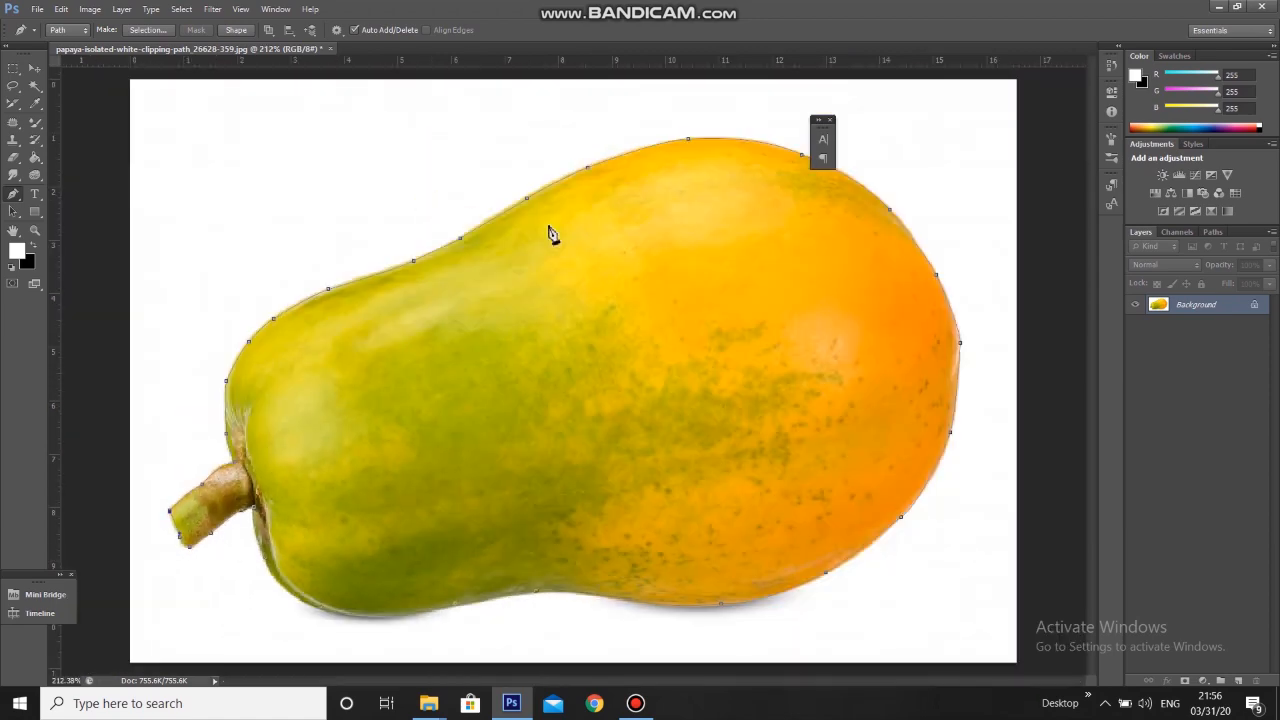
Convert the papaya path into a new anti-aliased selection with a feather radius of 1.5 pixels
right_click(578, 288)
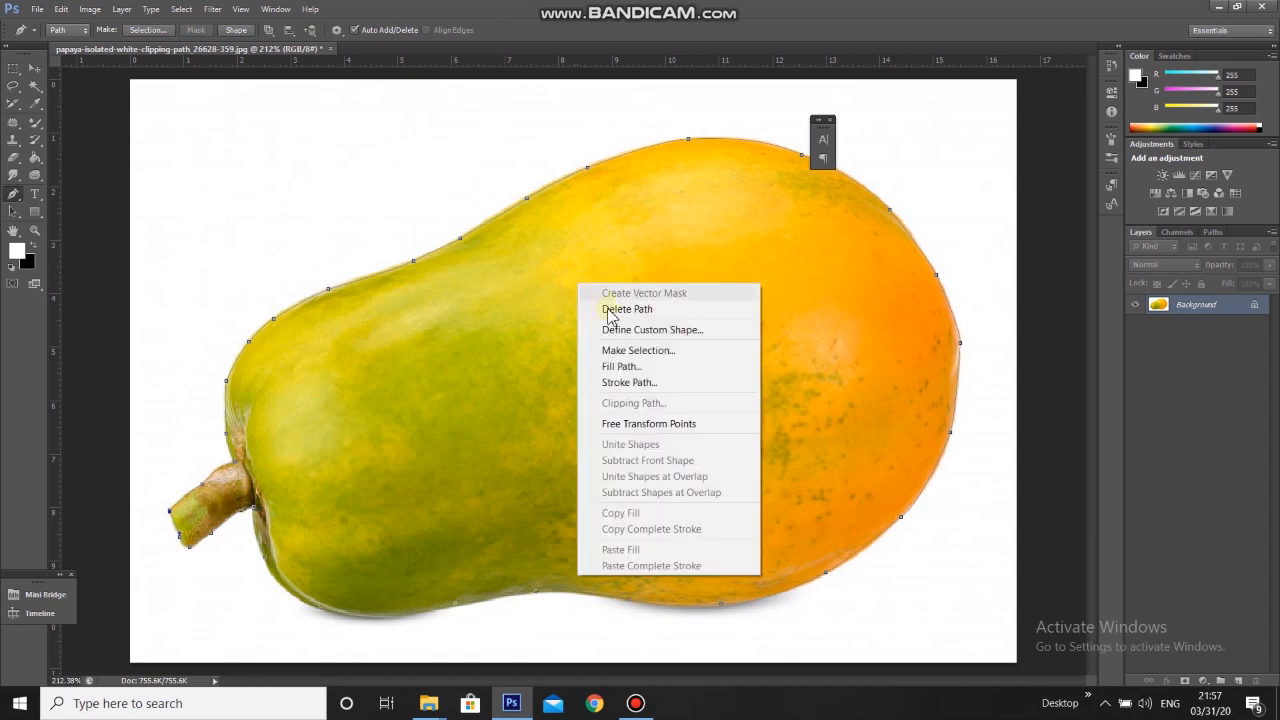
click(630, 348)
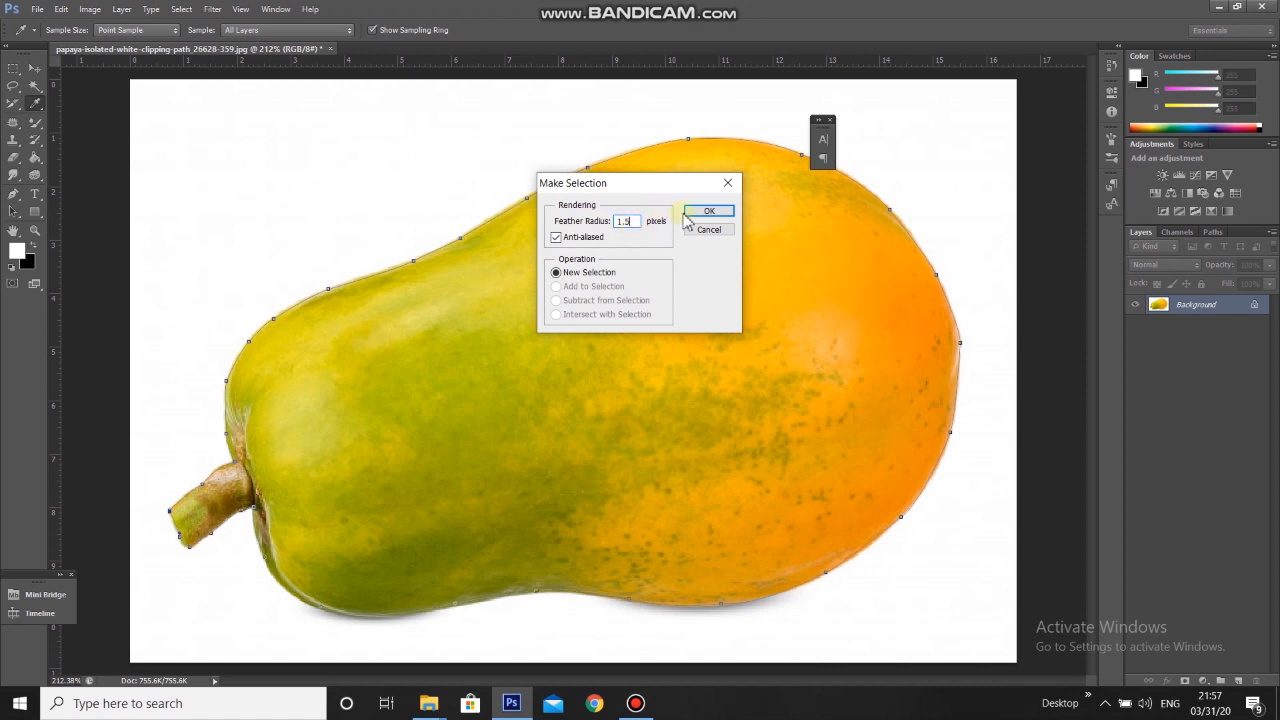
click(708, 211)
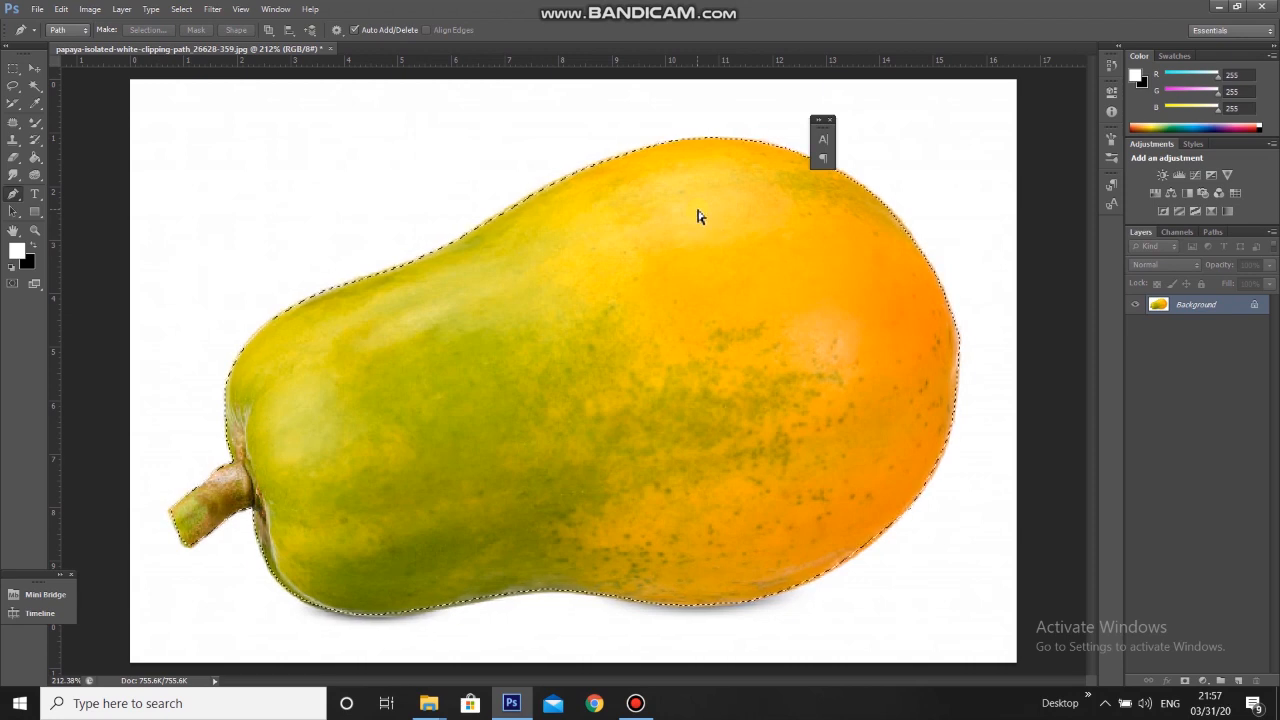
Copy the selected papaya onto a new layer and shift it horizontally by about 0.08 cm
key(ctrl+j)
click(35, 68)
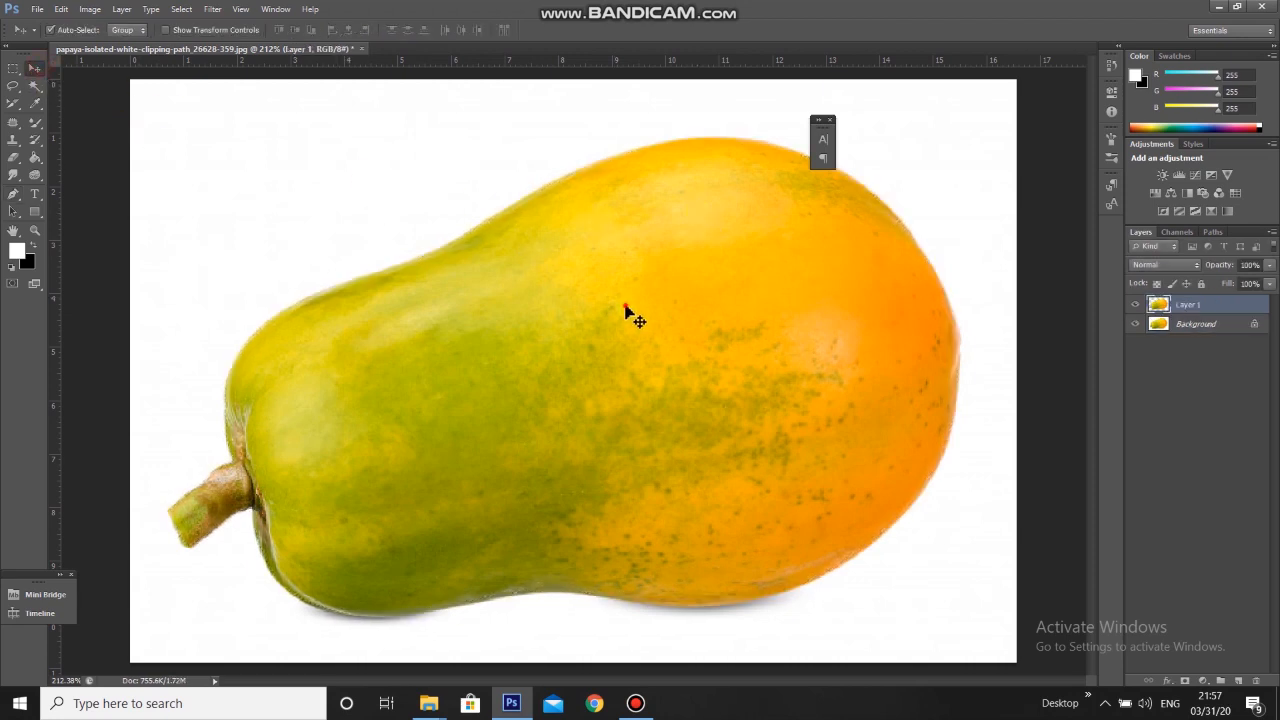
mouse_move(625, 310)
mouse_down()
mouse_move(345, 258)
mouse_move(607, 268)
mouse_move(686, 286)
mouse_move(630, 309)
mouse_up()
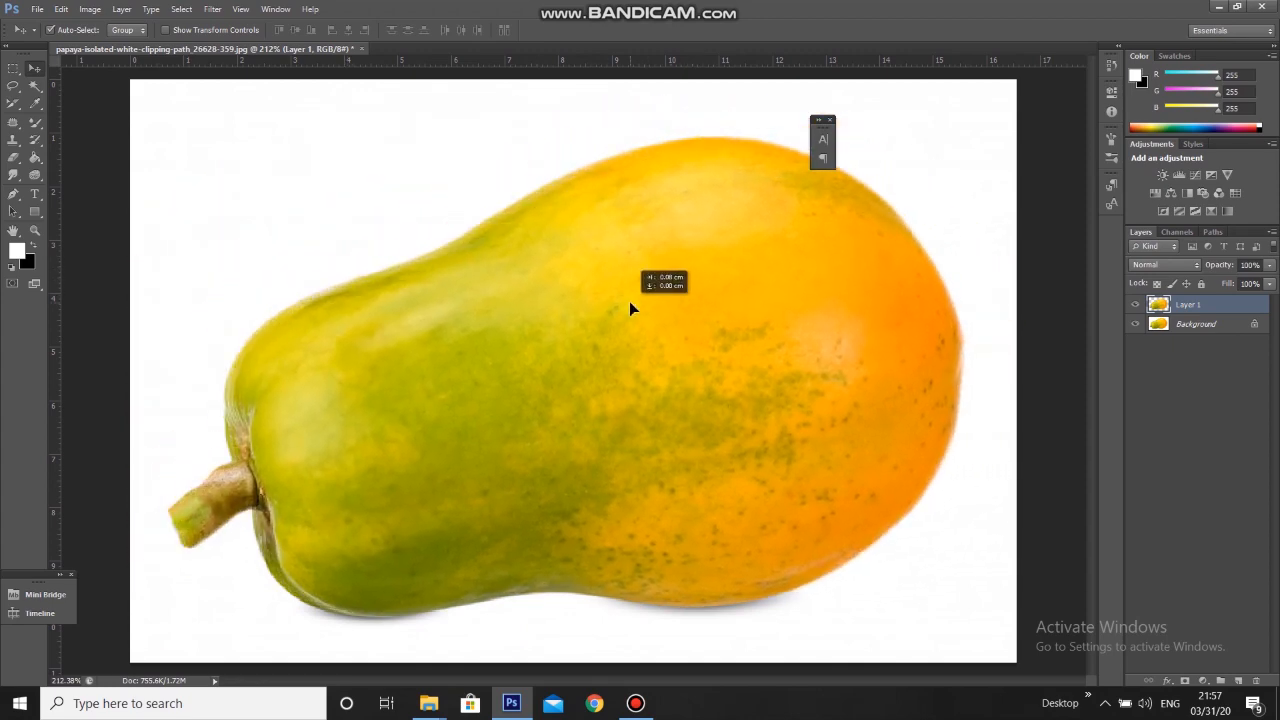
key(ctrl+n)
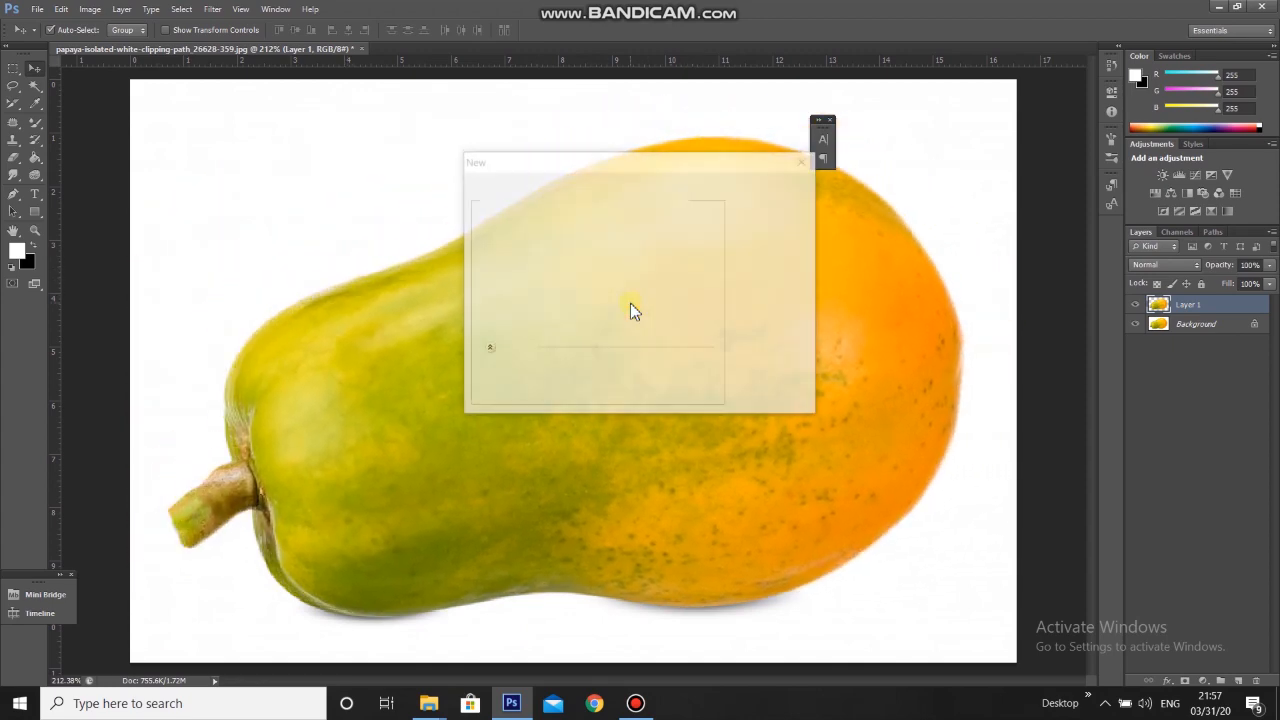
key(Escape)
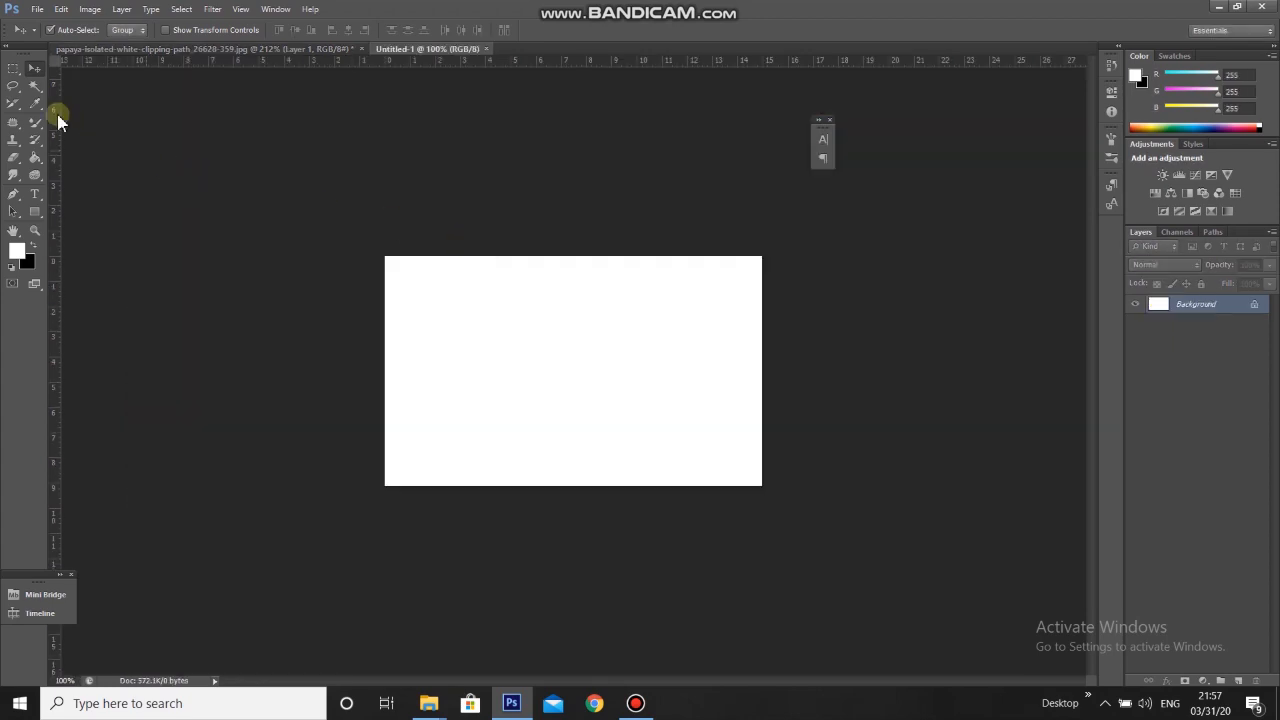
click(175, 48)
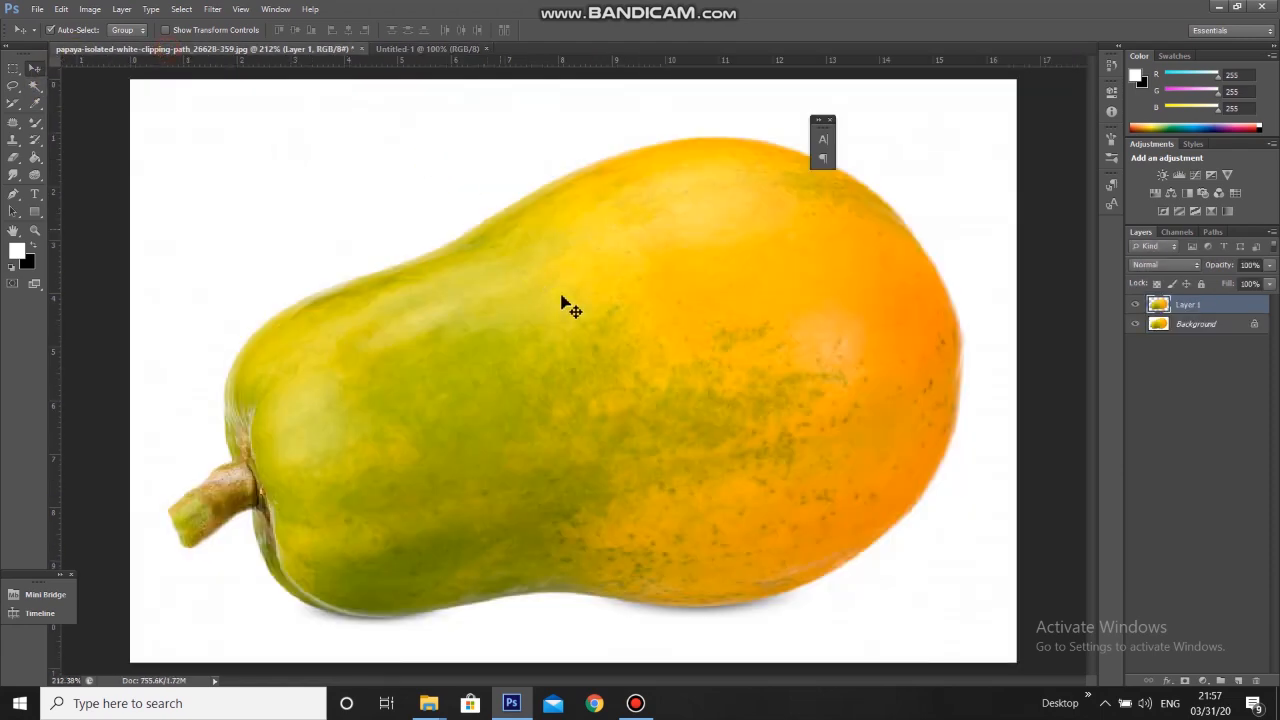
click(446, 49)
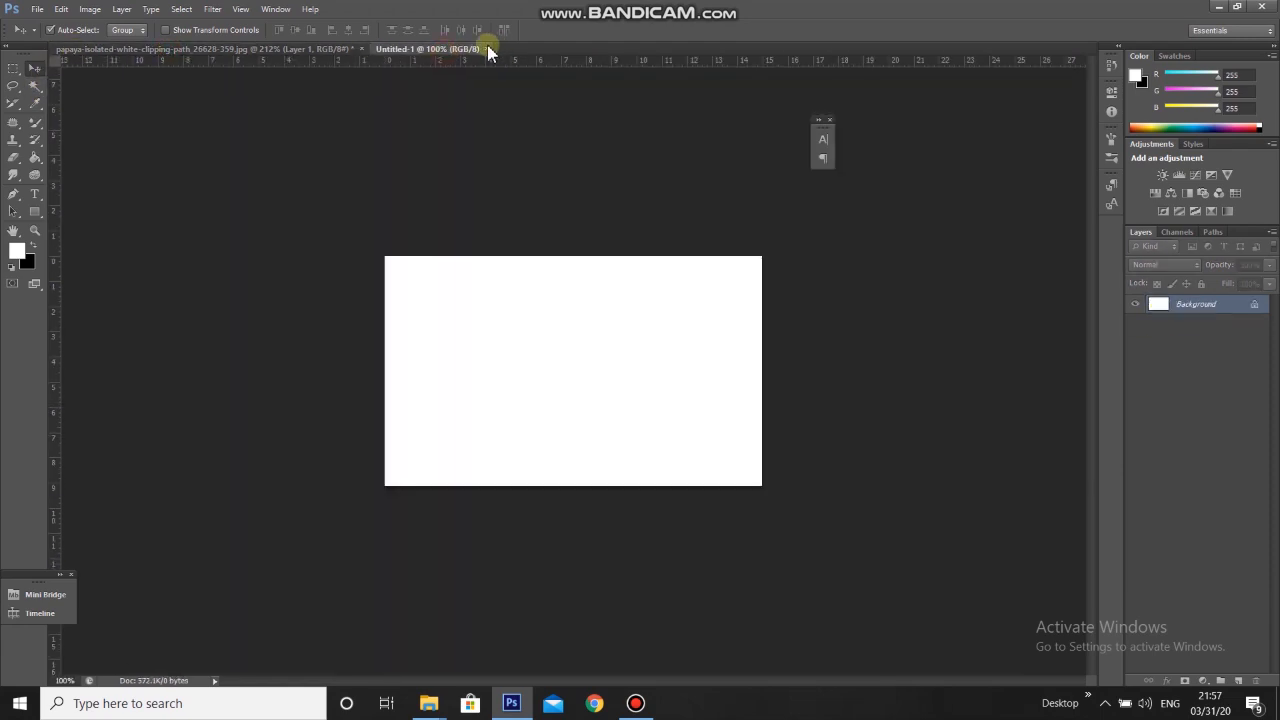
click(486, 48)
Create a new A4 document from the International Paper preset, 210 × 297 mm at 300 pixels/inch
key(ctrl+n)
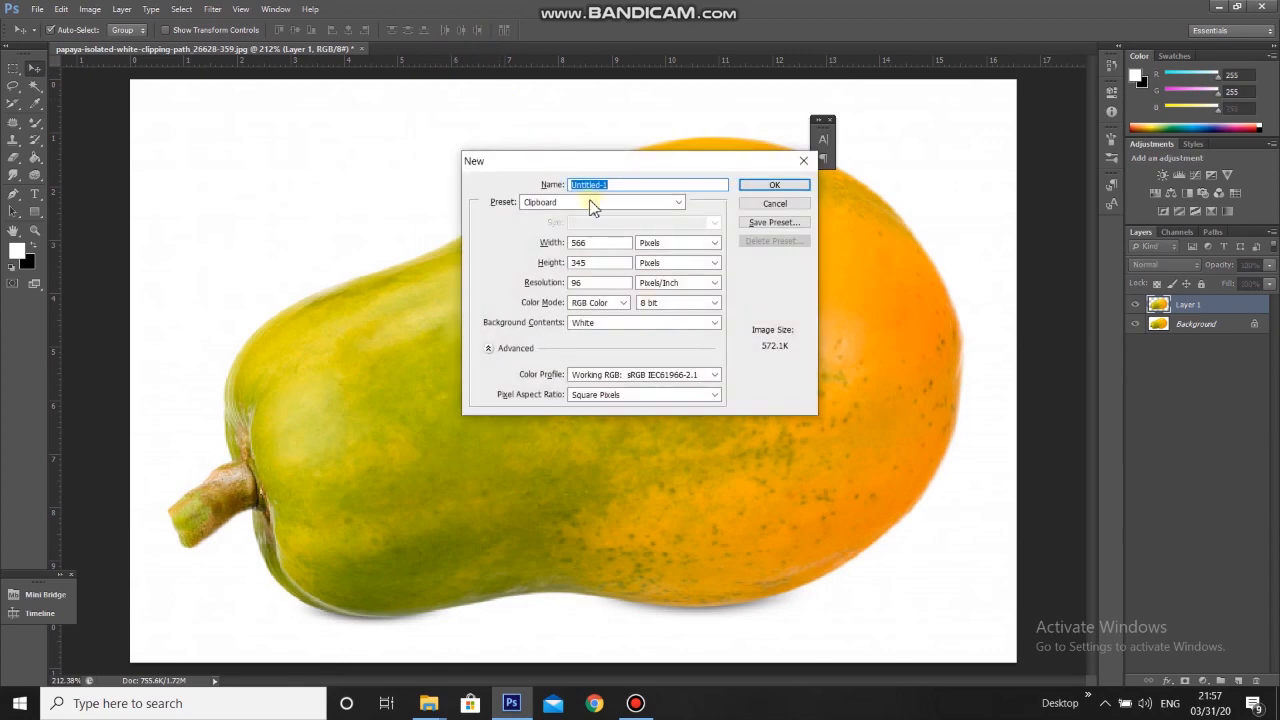
click(591, 203)
click(566, 268)
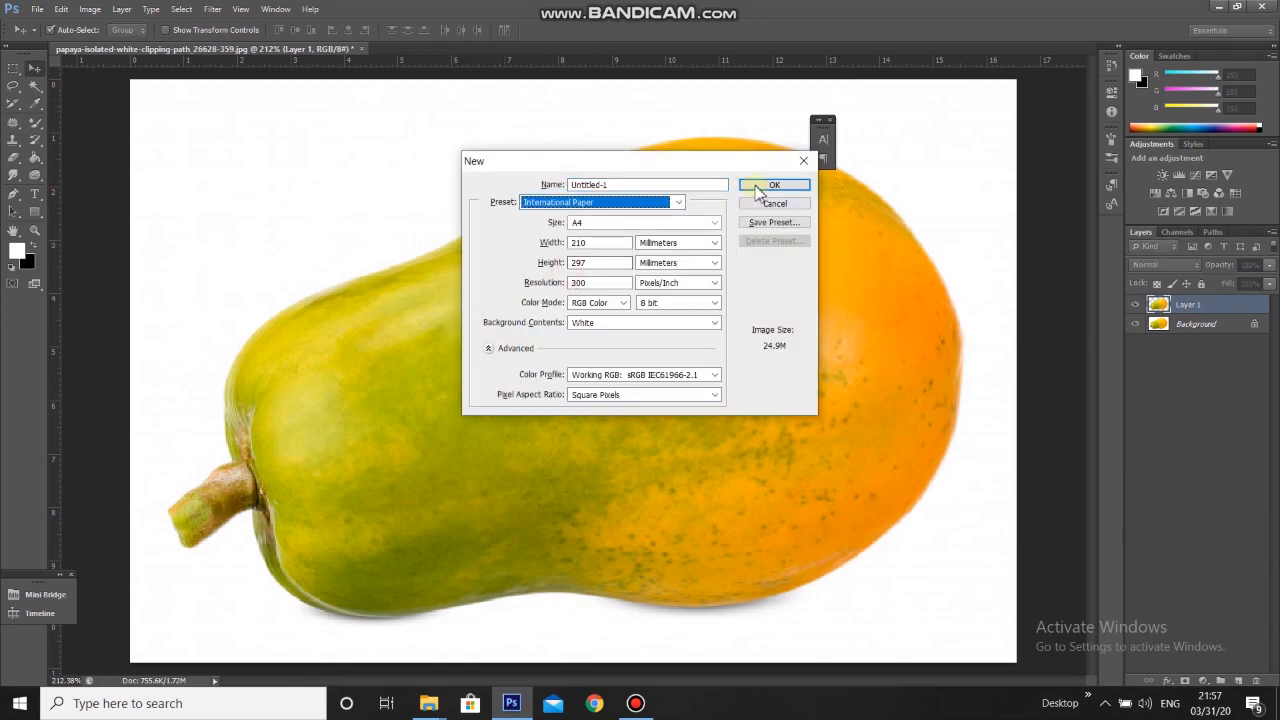
click(793, 203)
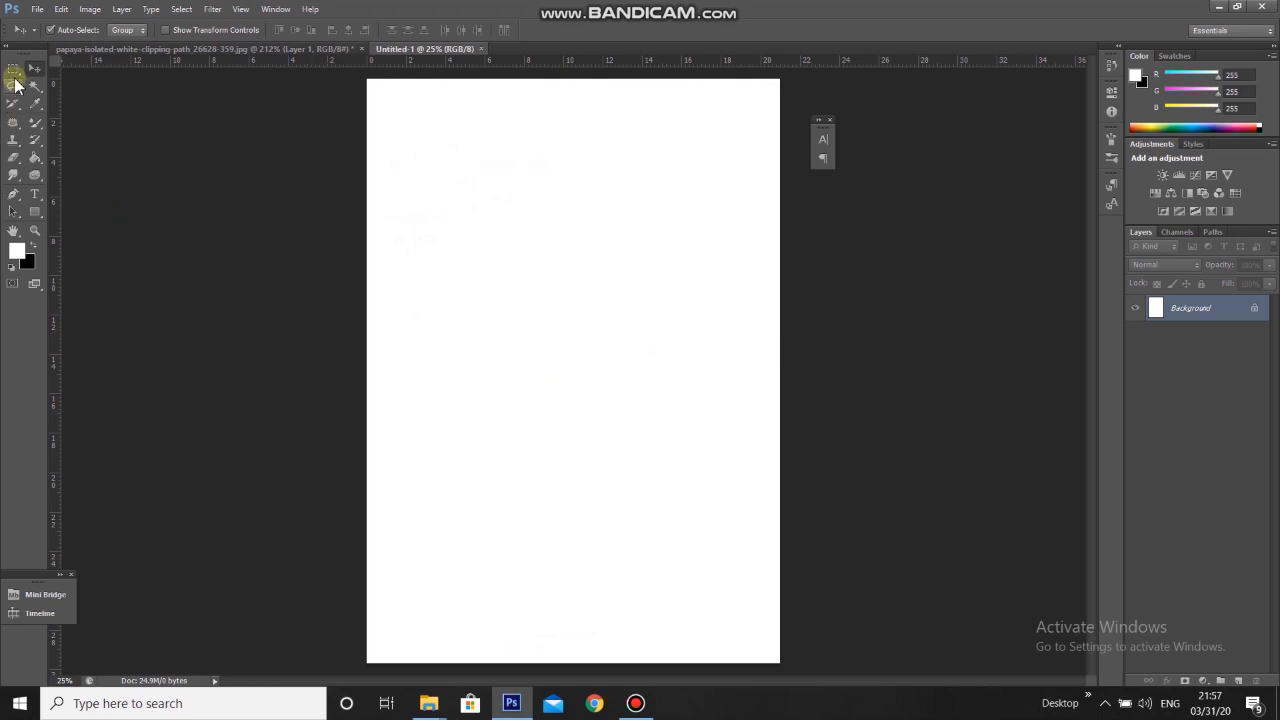
Copy the papaya cutout from its photo into the middle of the new A4 document
click(174, 50)
drag(543, 217, 571, 379)
Rotate the papaya about 61°, enlarge it to about 9 cm wide, and move it slightly up the page
key(ctrl+t)
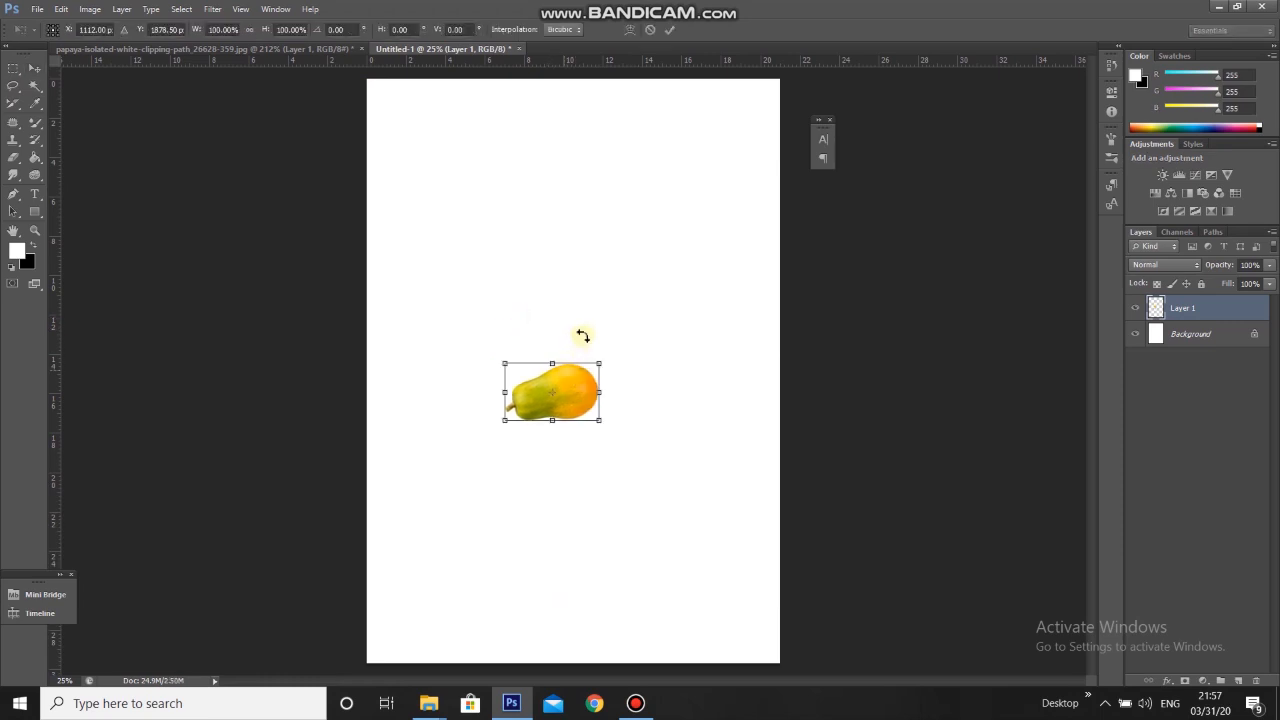
drag(512, 329, 588, 306)
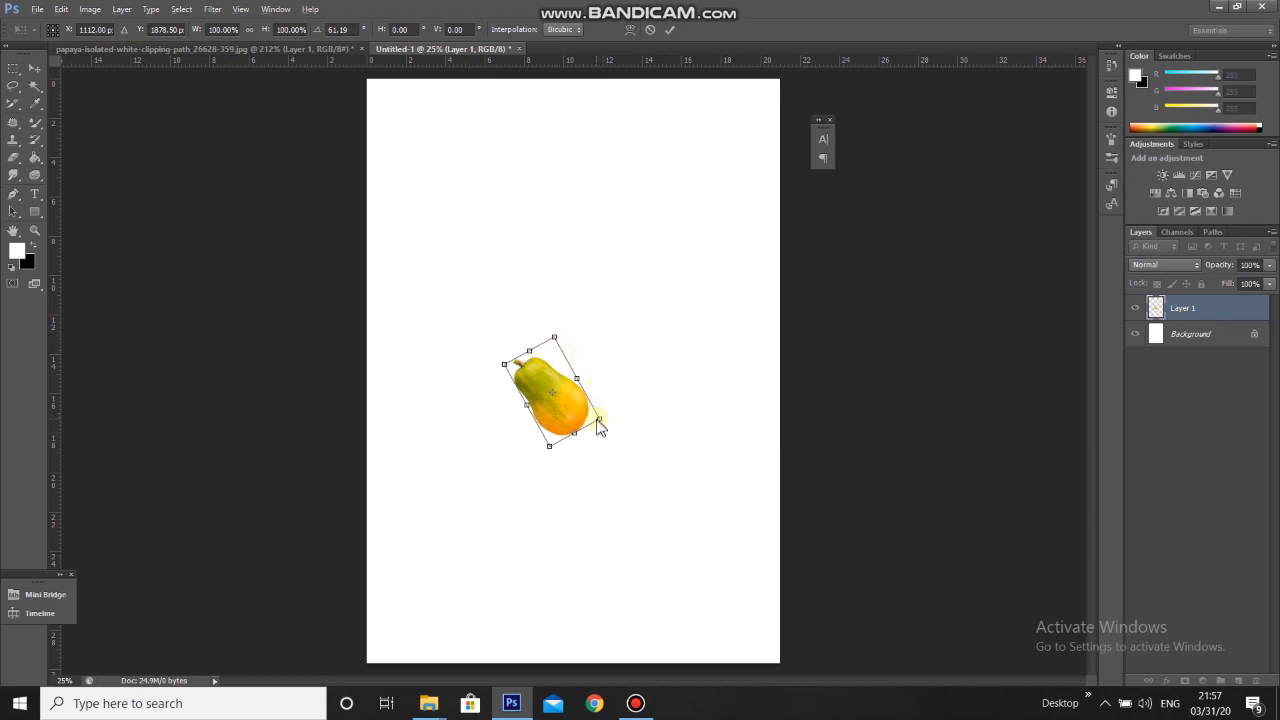
drag(599, 421, 669, 456)
key(Return)
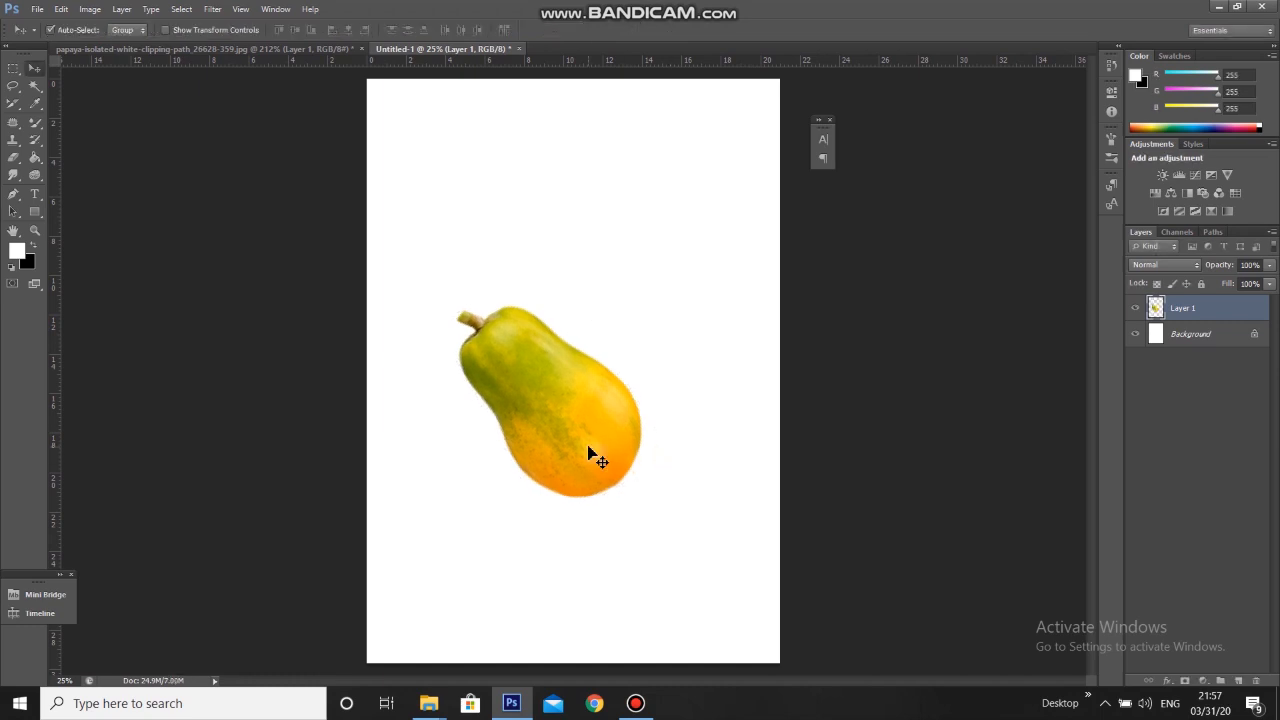
drag(591, 451, 589, 427)
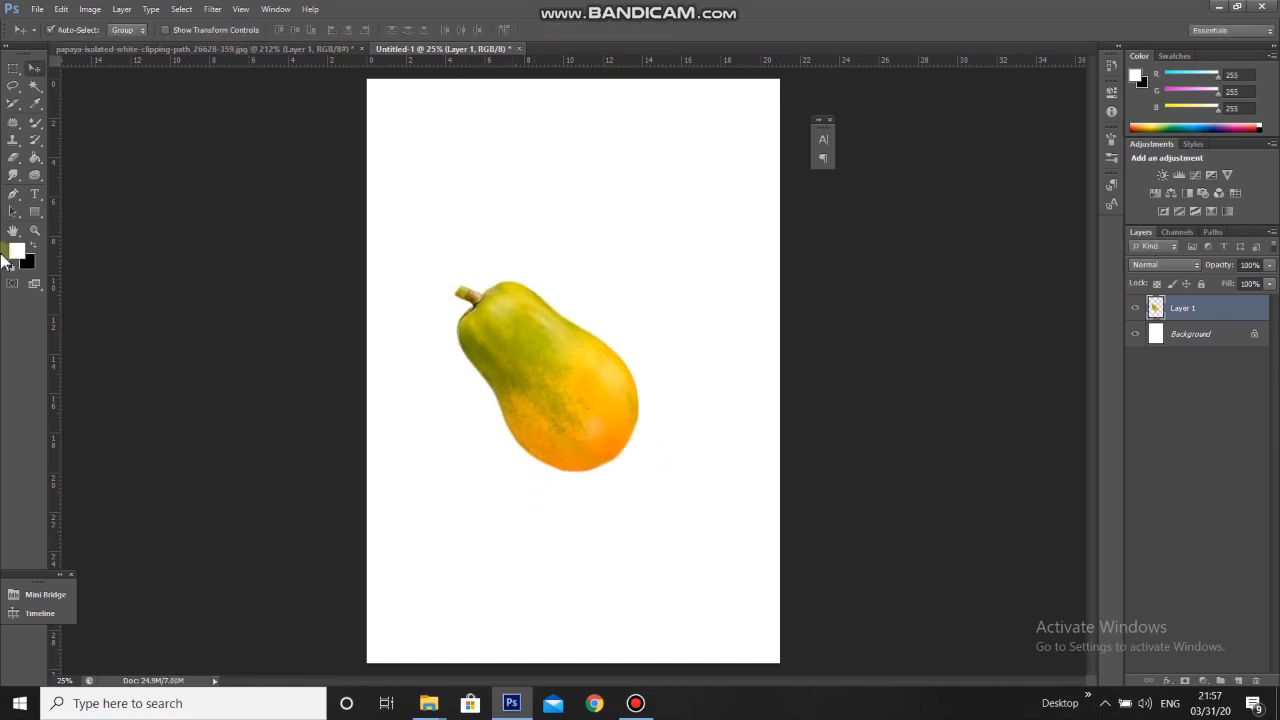
click(41, 150)
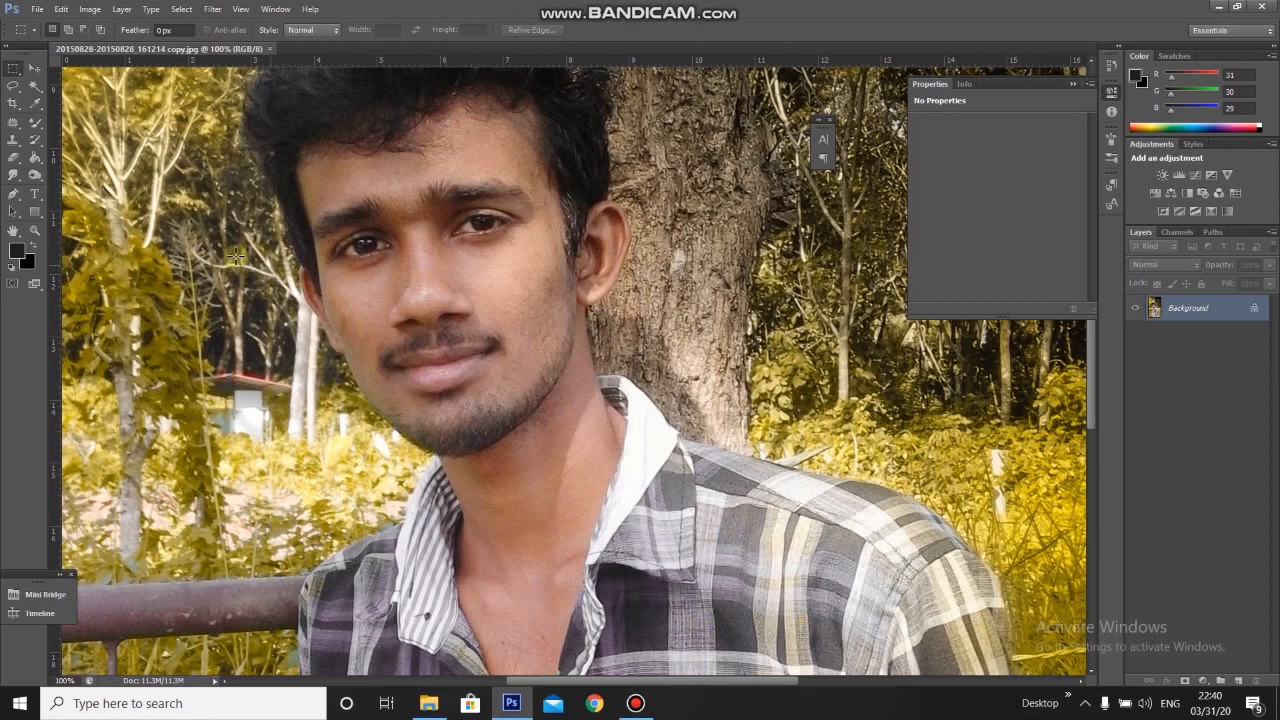
Start a Pen tool path on the portrait photo, tracing the outer sleeve edge up and over the shoulder
click(15, 194)
click(16, 195)
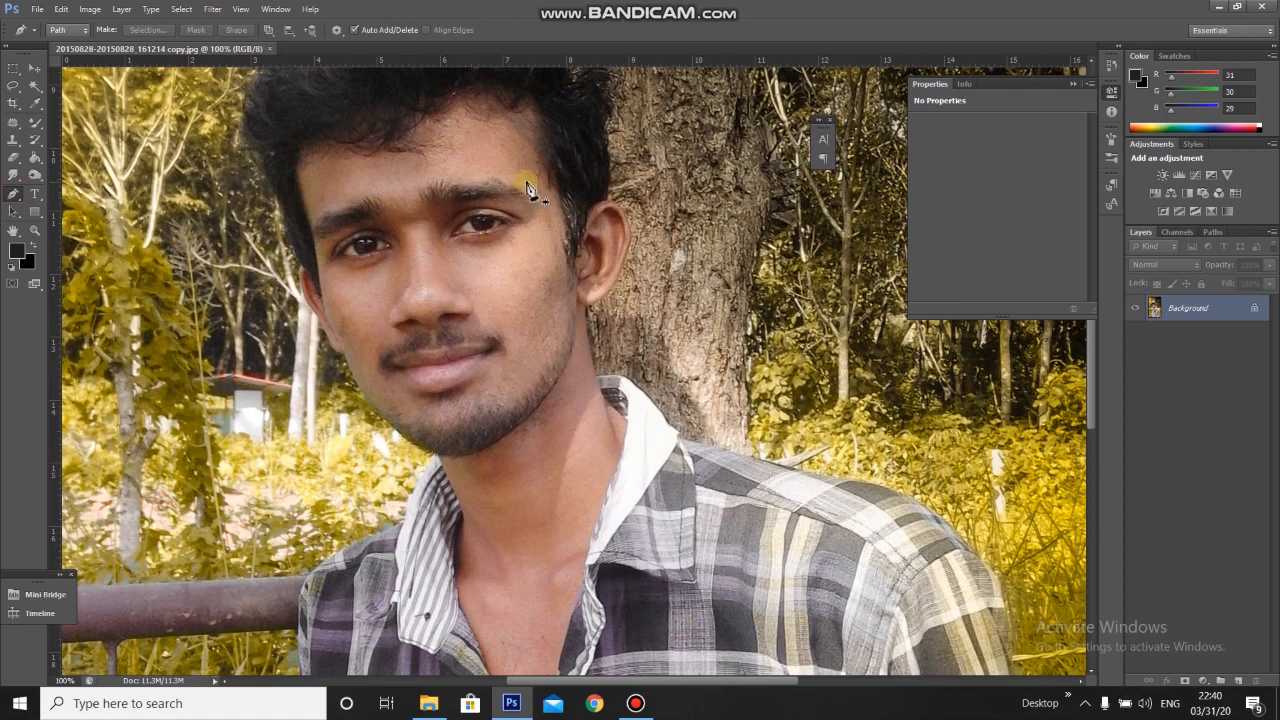
key(space)
drag(650, 408, 430, 308)
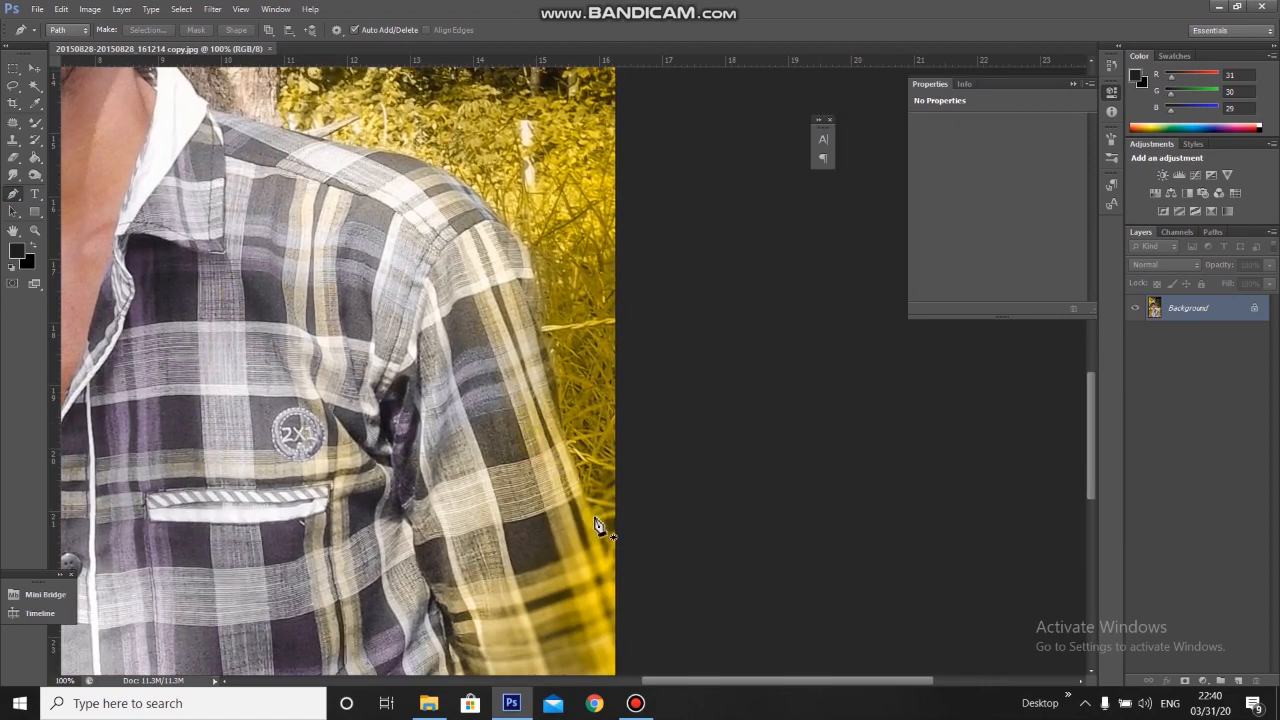
click(593, 517)
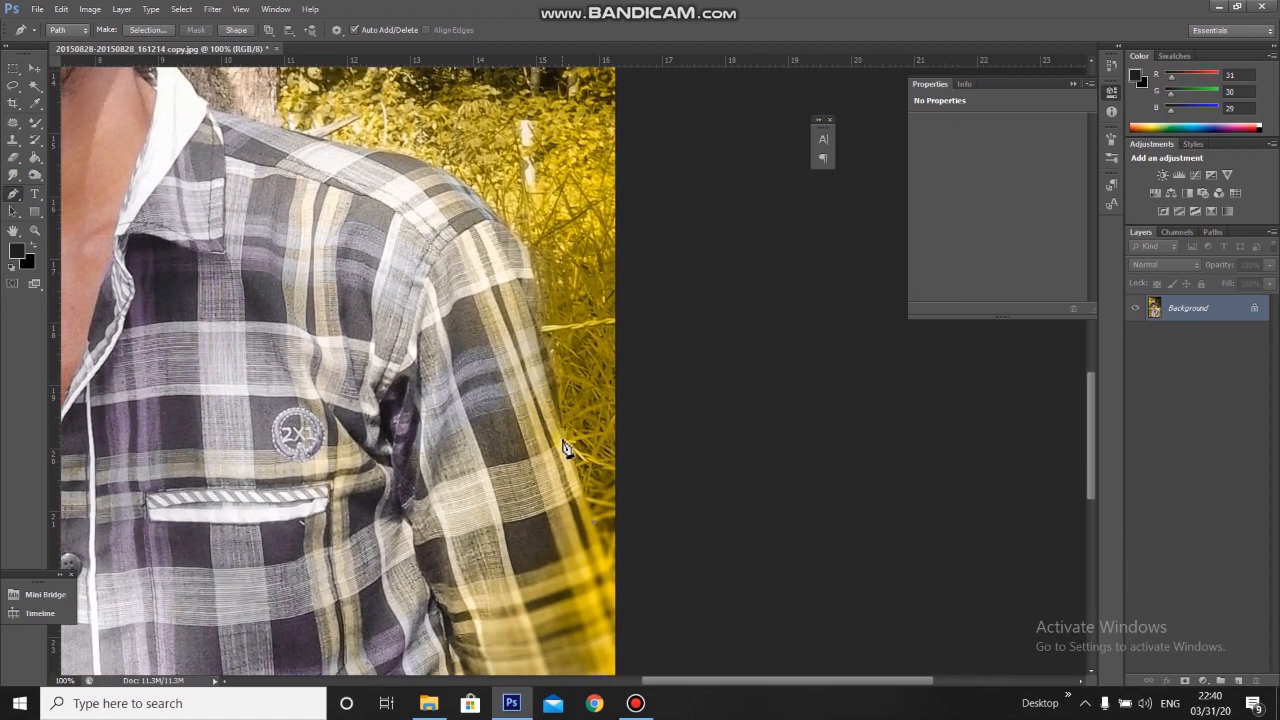
drag(560, 424, 551, 384)
drag(502, 220, 472, 198)
drag(280, 134, 365, 230)
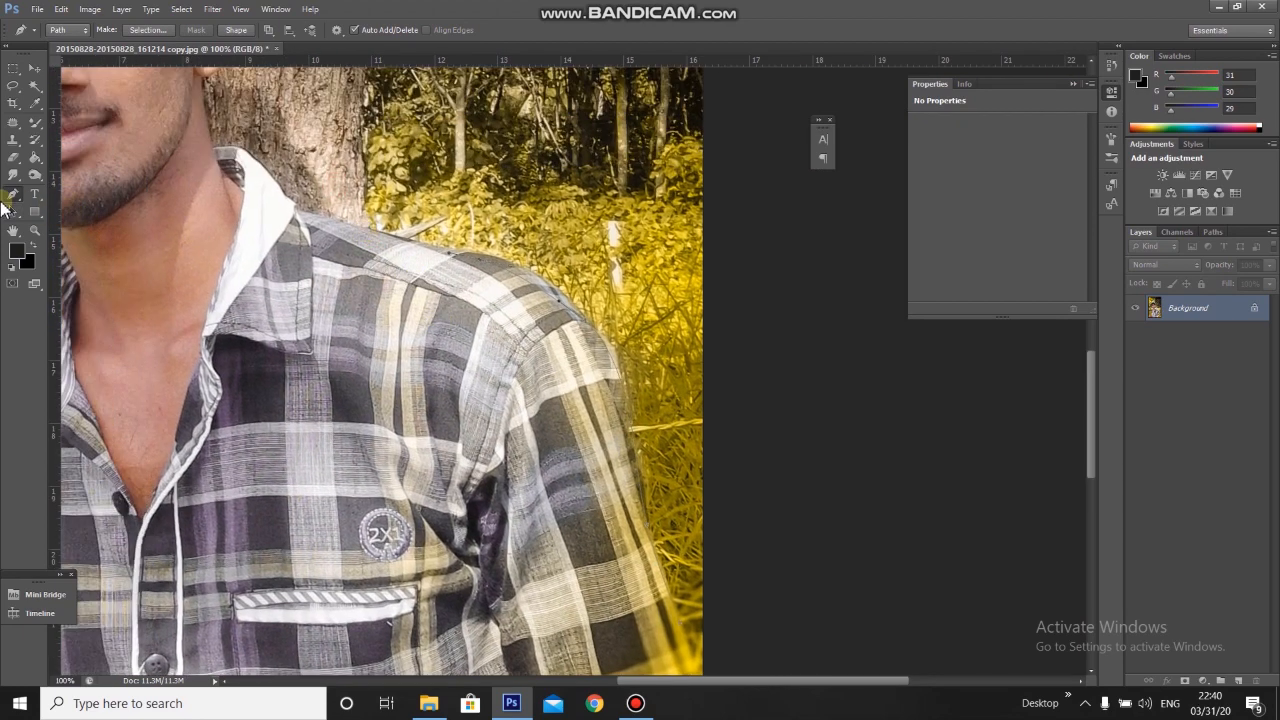
Trace the shirt collar and neck edge up to the earlobe freehand with the Freeform Pen tool
right_click(22, 200)
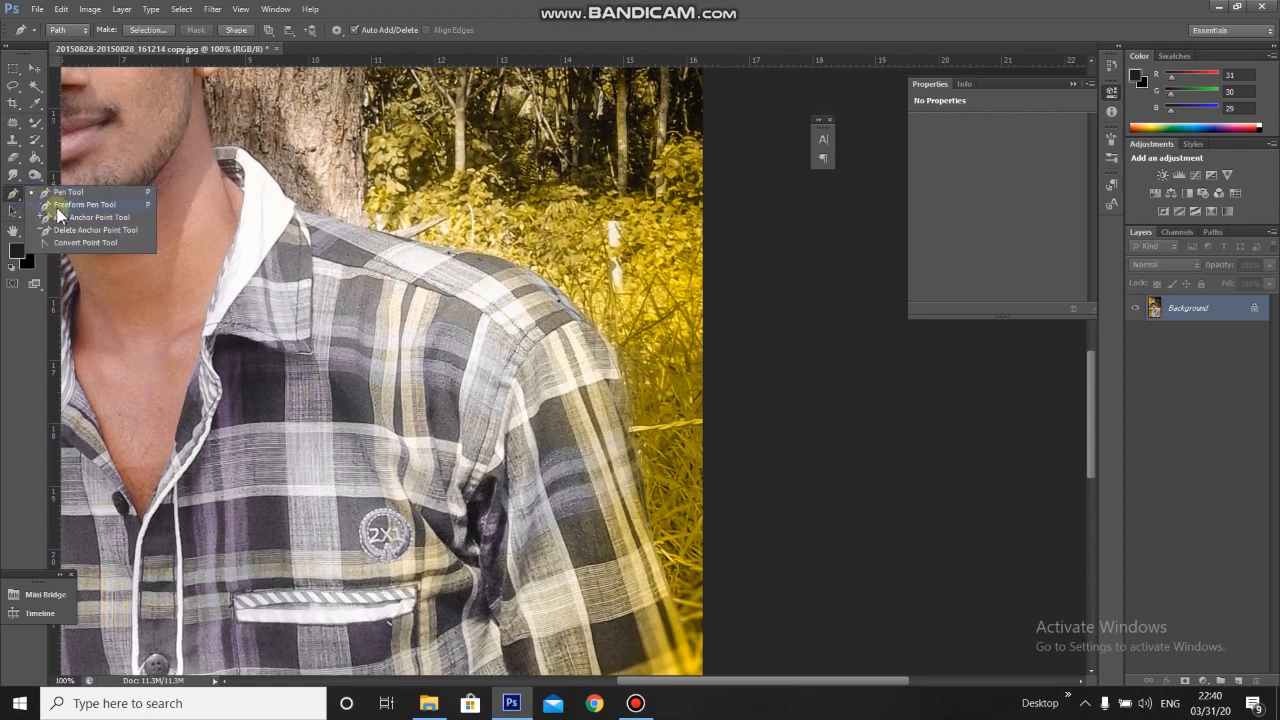
click(62, 205)
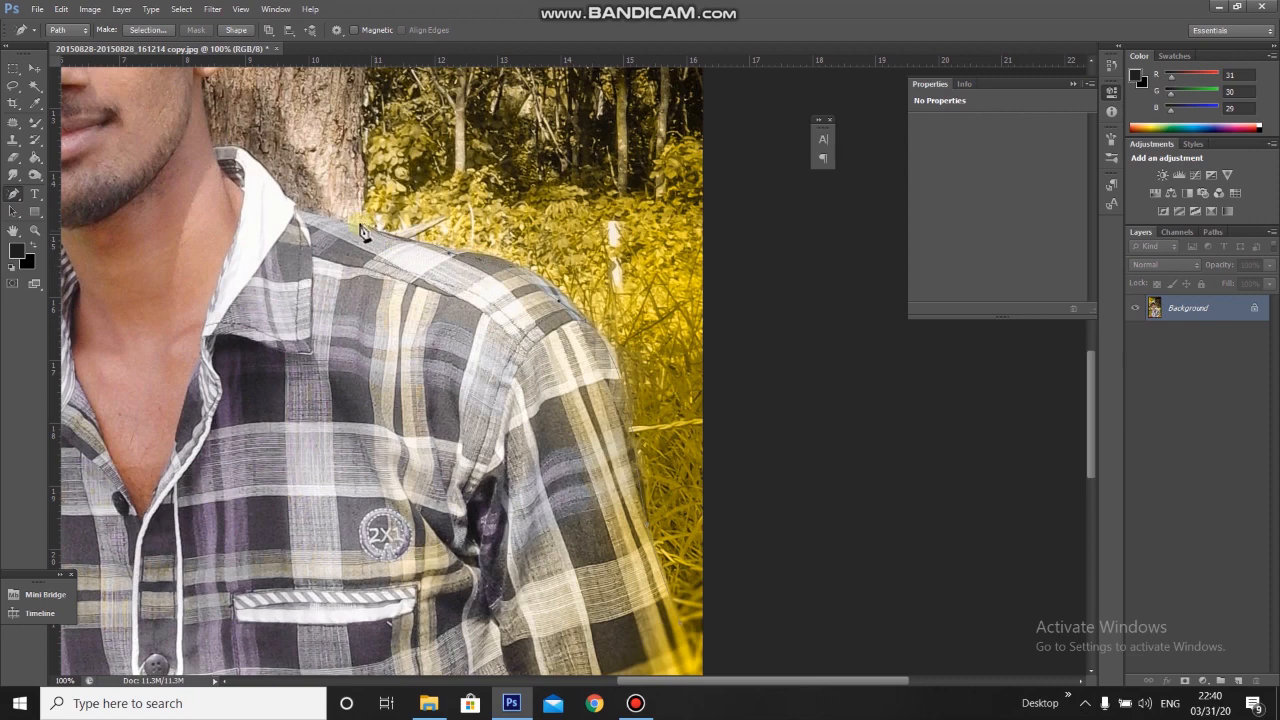
mouse_move(290, 212)
mouse_down()
mouse_move(234, 157)
mouse_move(212, 180)
mouse_up()
key(ctrl+z)
click(16, 88)
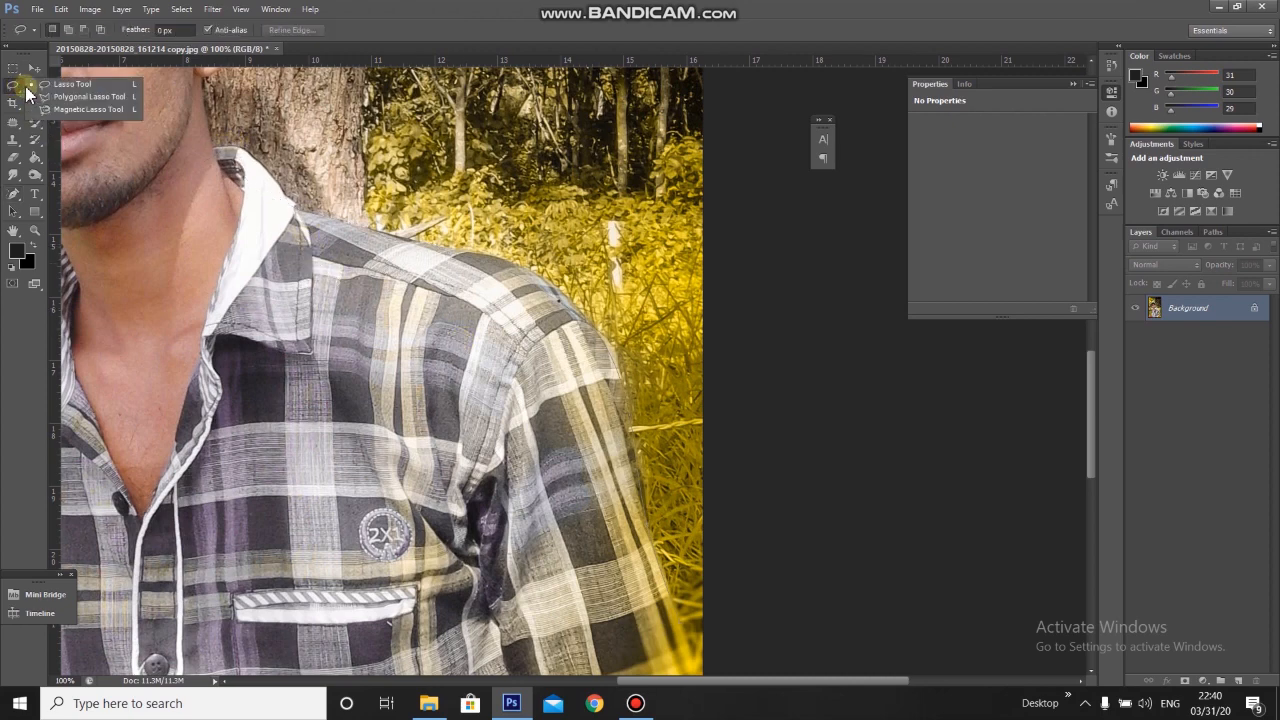
click(13, 193)
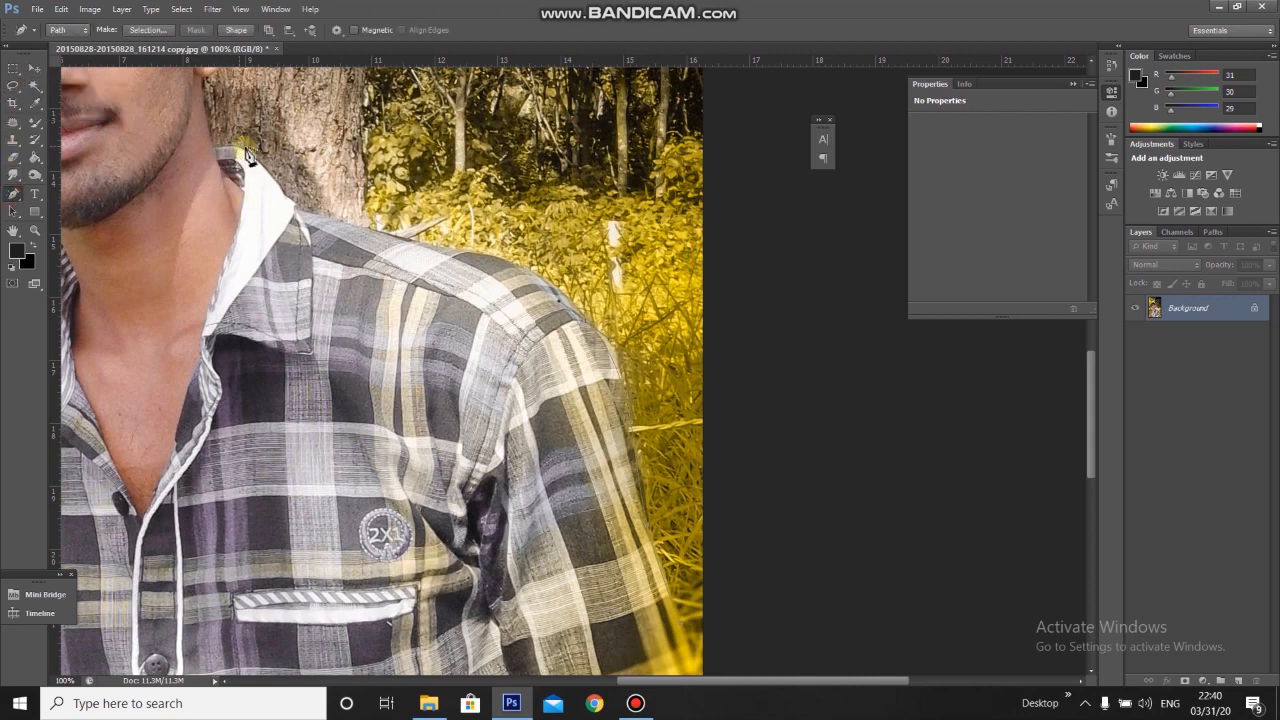
mouse_move(283, 190)
mouse_down()
mouse_move(305, 220)
mouse_move(512, 270)
mouse_move(563, 308)
mouse_up()
drag(200, 128, 217, 216)
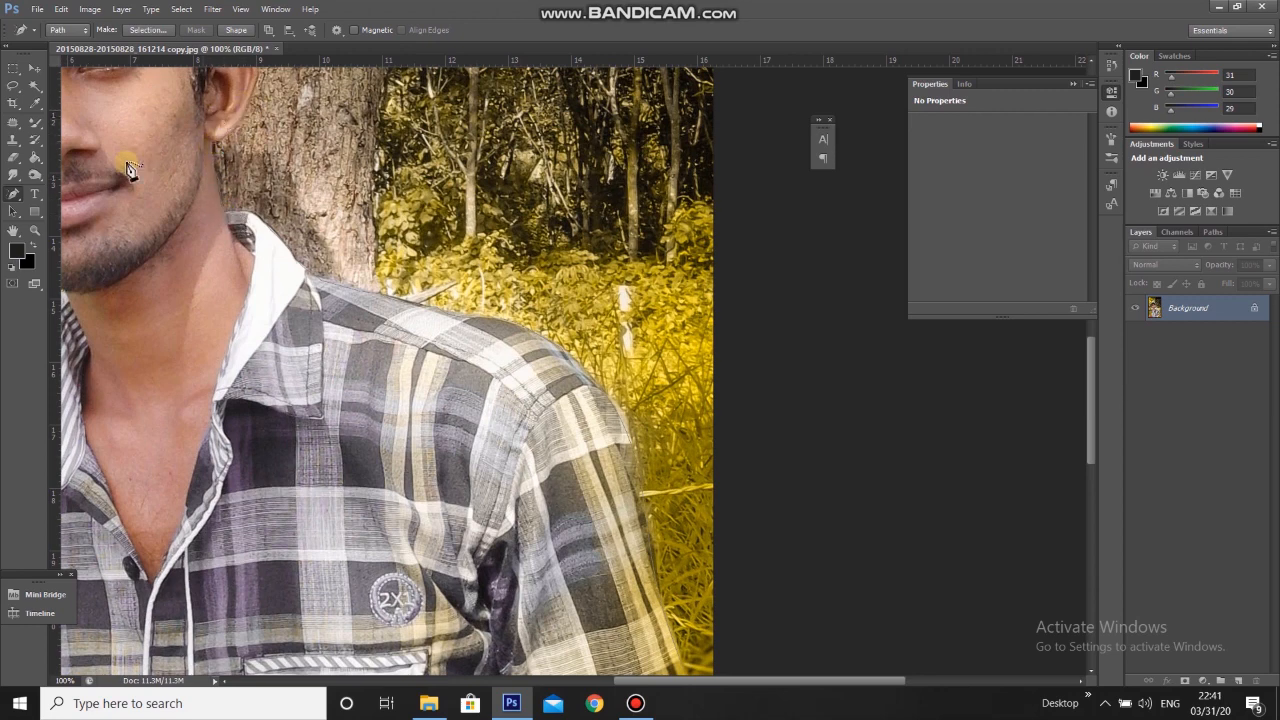
Add anchor points to the path along the earlobe with the Add Anchor Point tool and fit it to the ear's edge
click(18, 196)
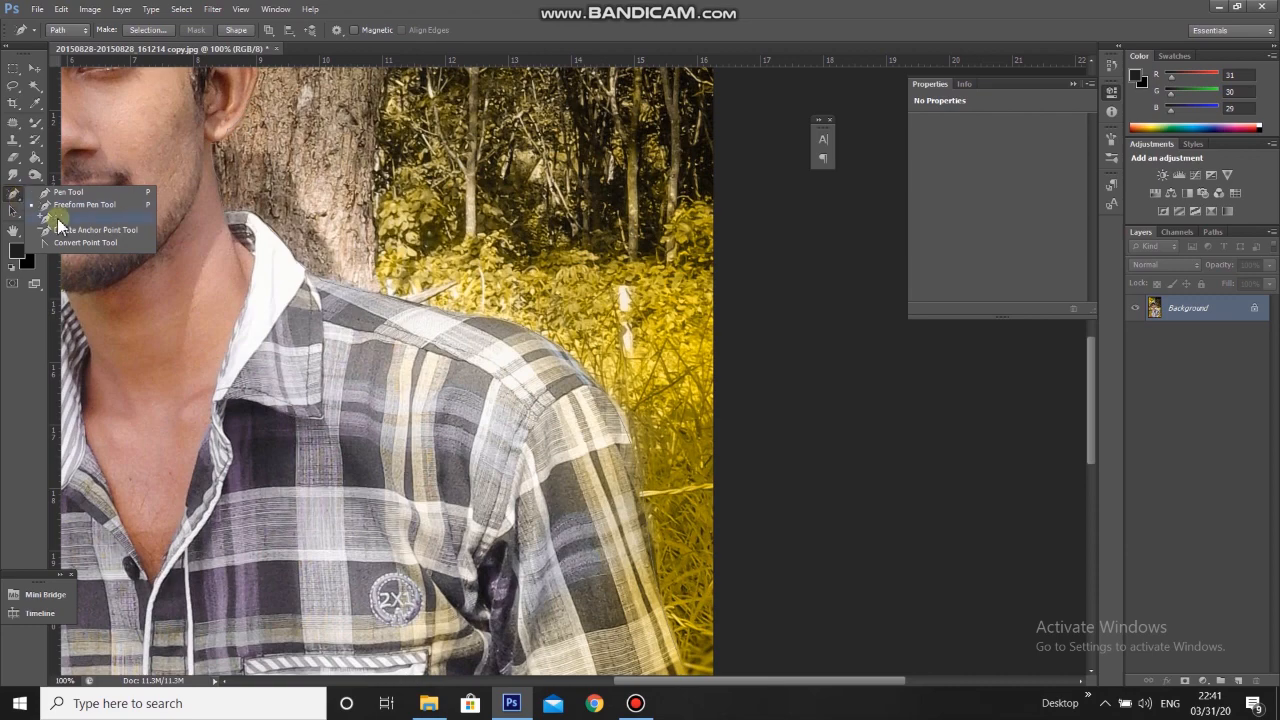
click(95, 217)
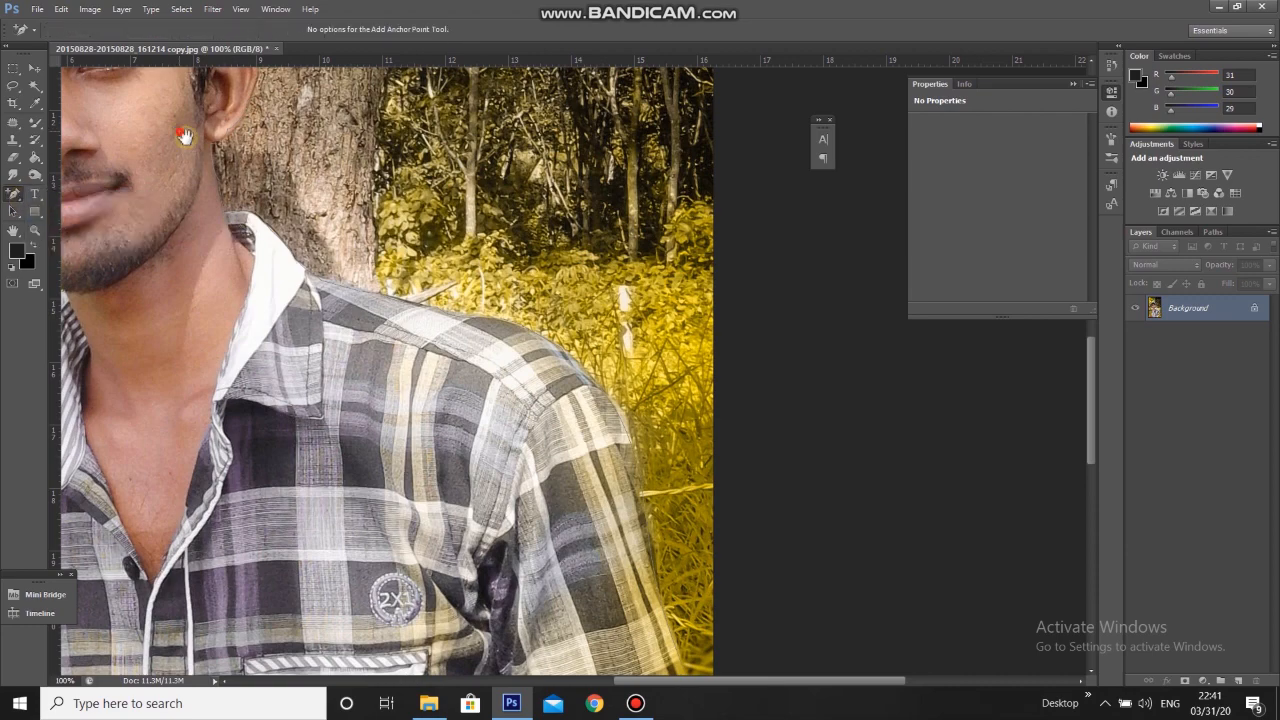
drag(189, 129, 255, 292)
click(11, 196)
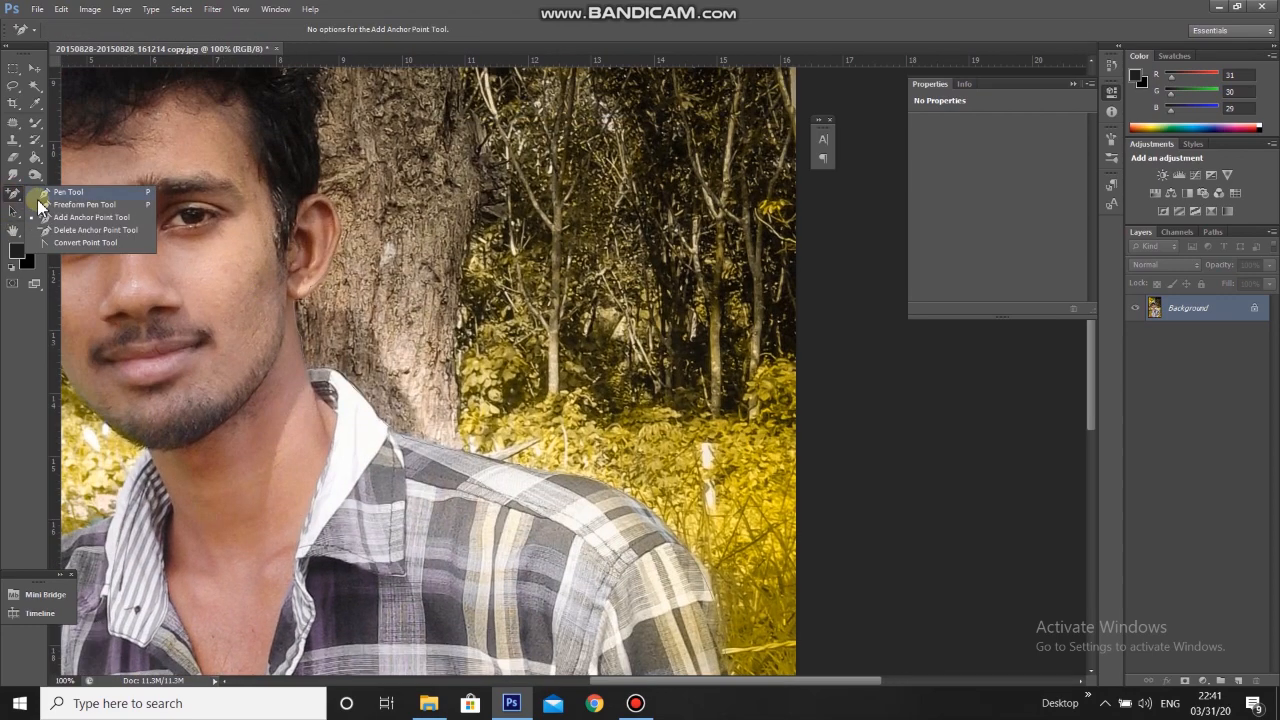
click(95, 217)
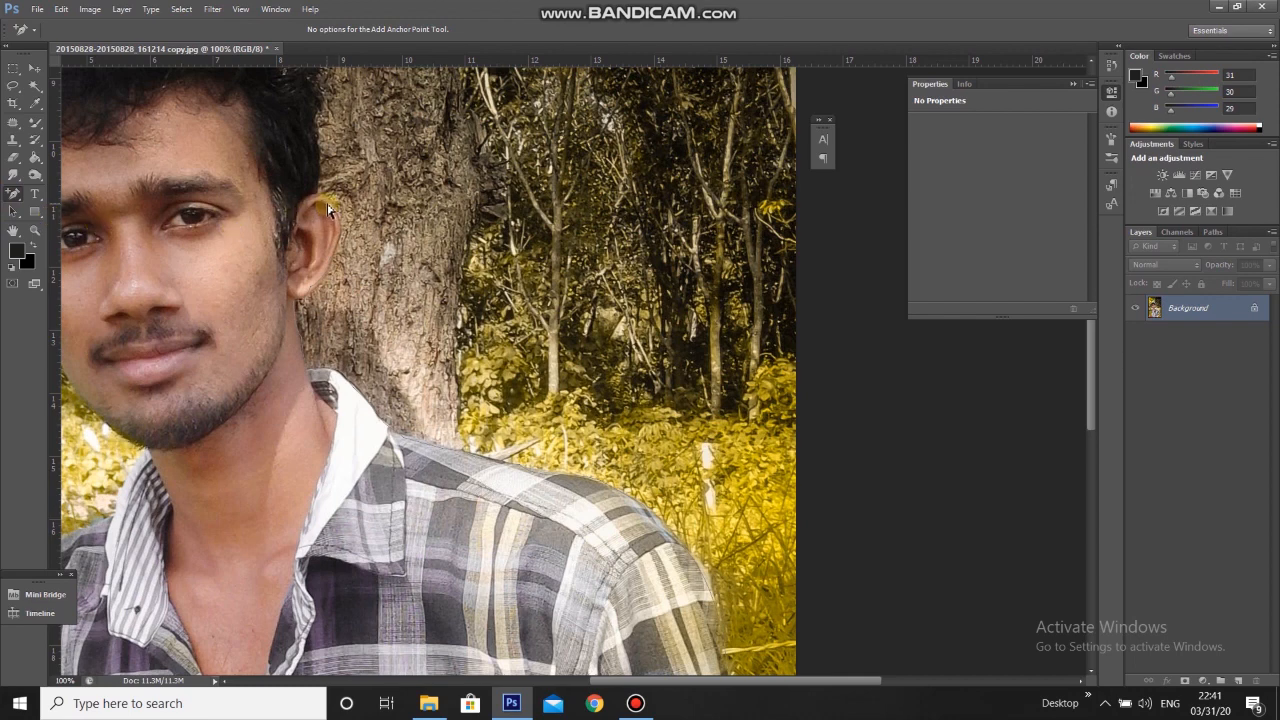
click(12, 196)
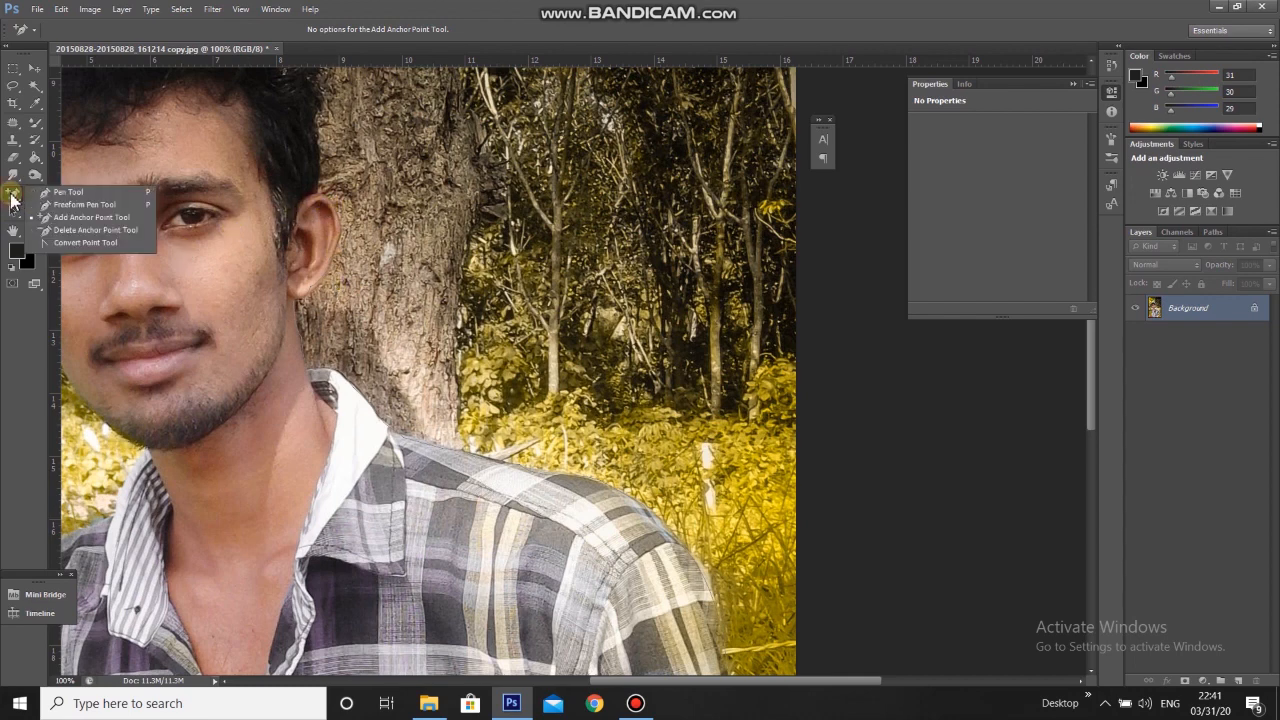
click(55, 218)
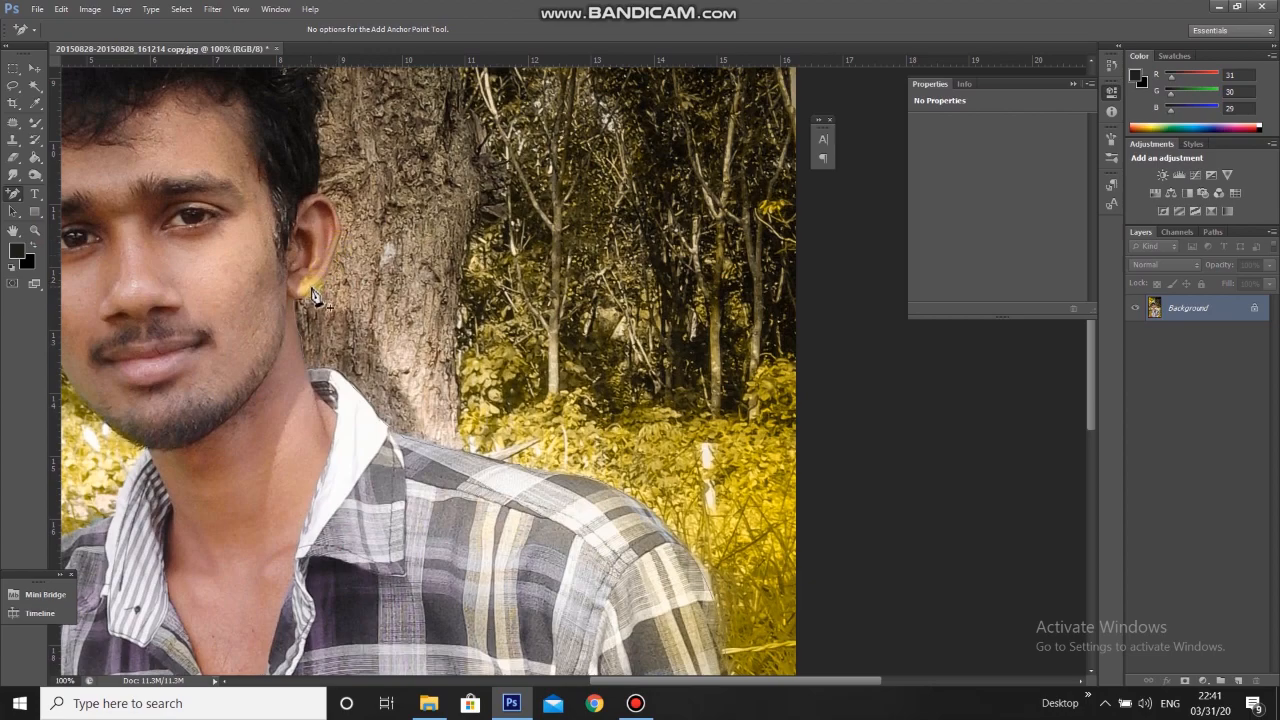
key(ctrl+plus)
key(ctrl+plus)
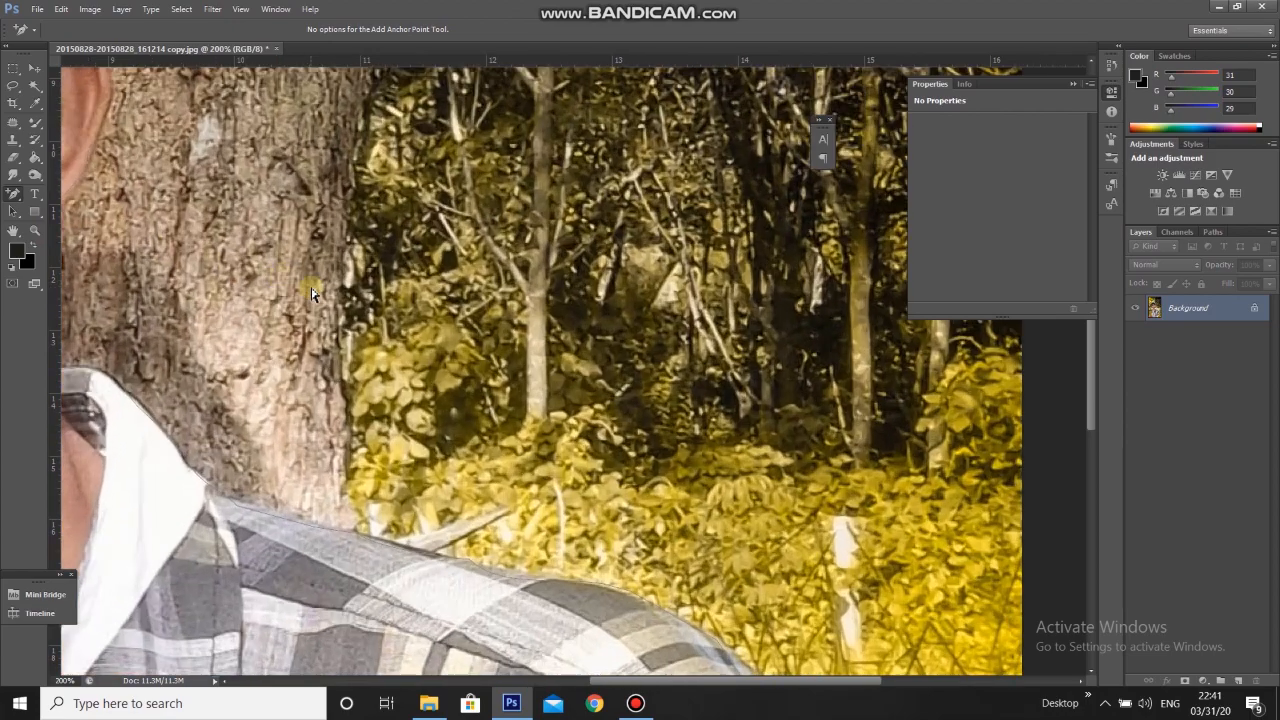
drag(182, 208, 765, 379)
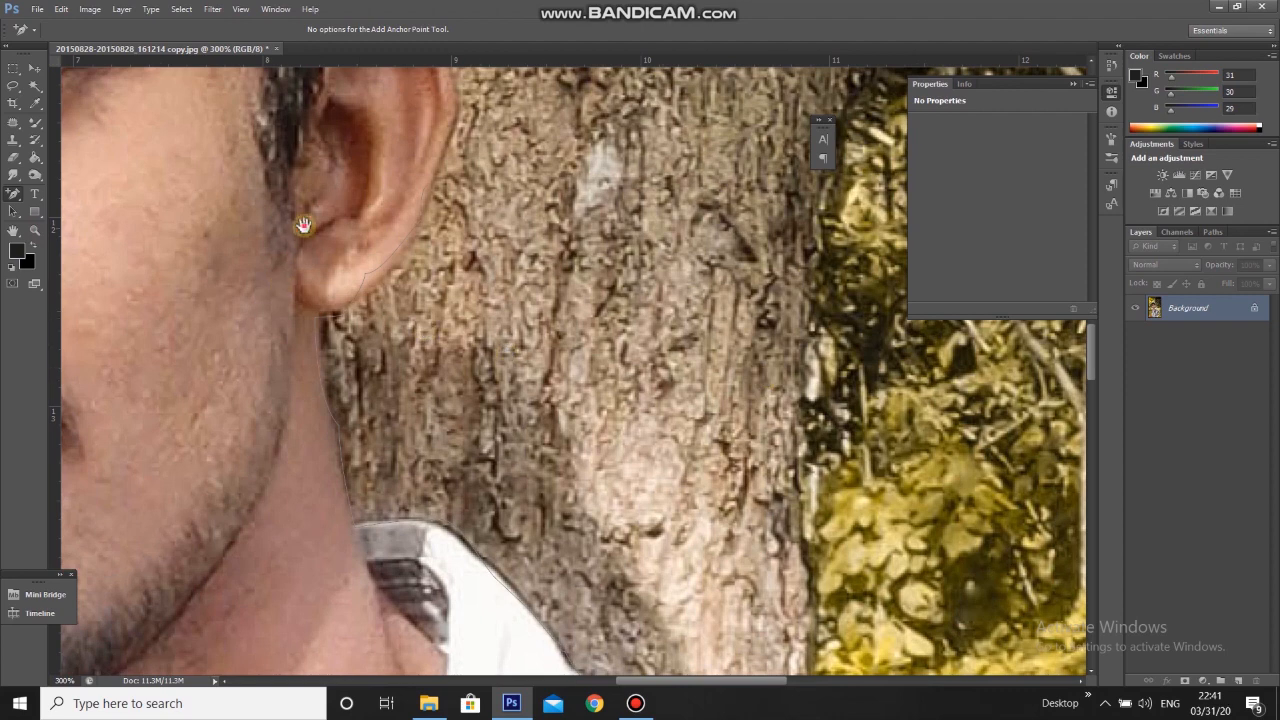
drag(306, 222, 322, 307)
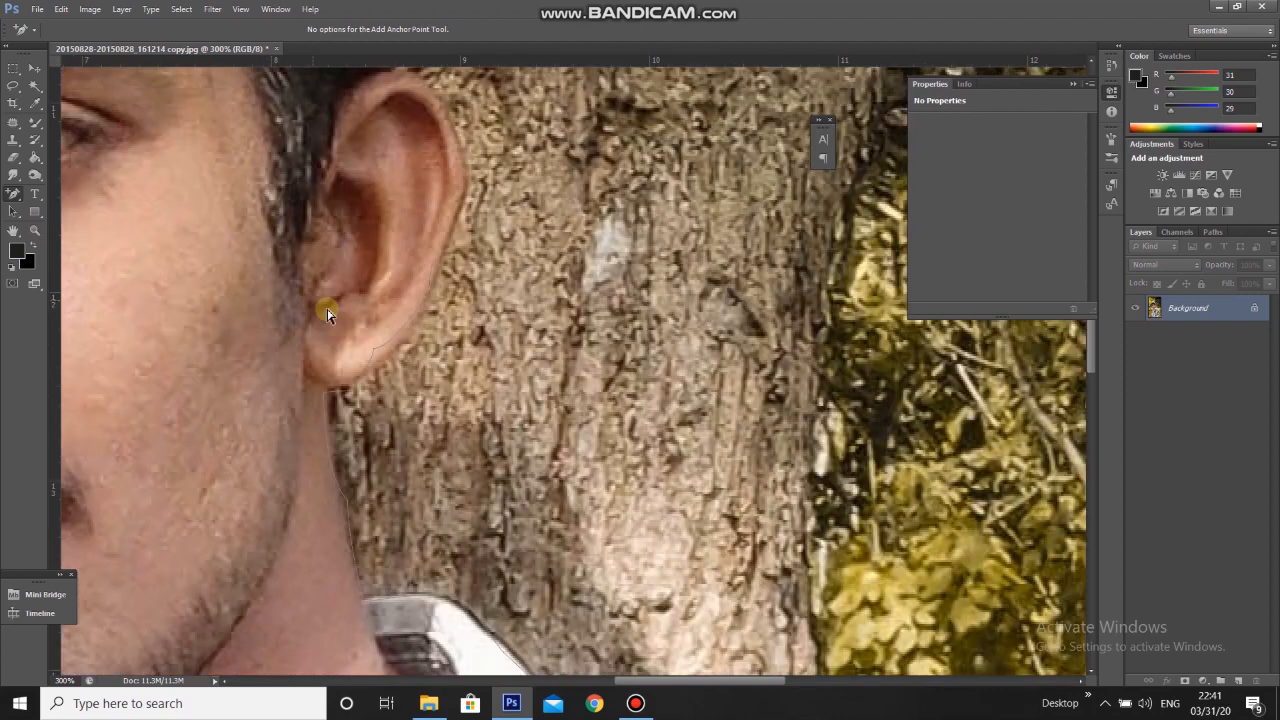
drag(375, 348, 366, 325)
click(374, 350)
click(418, 308)
click(392, 340)
Reshape the path's curve where the earlobe meets the neck with the Convert Point tool
right_click(14, 193)
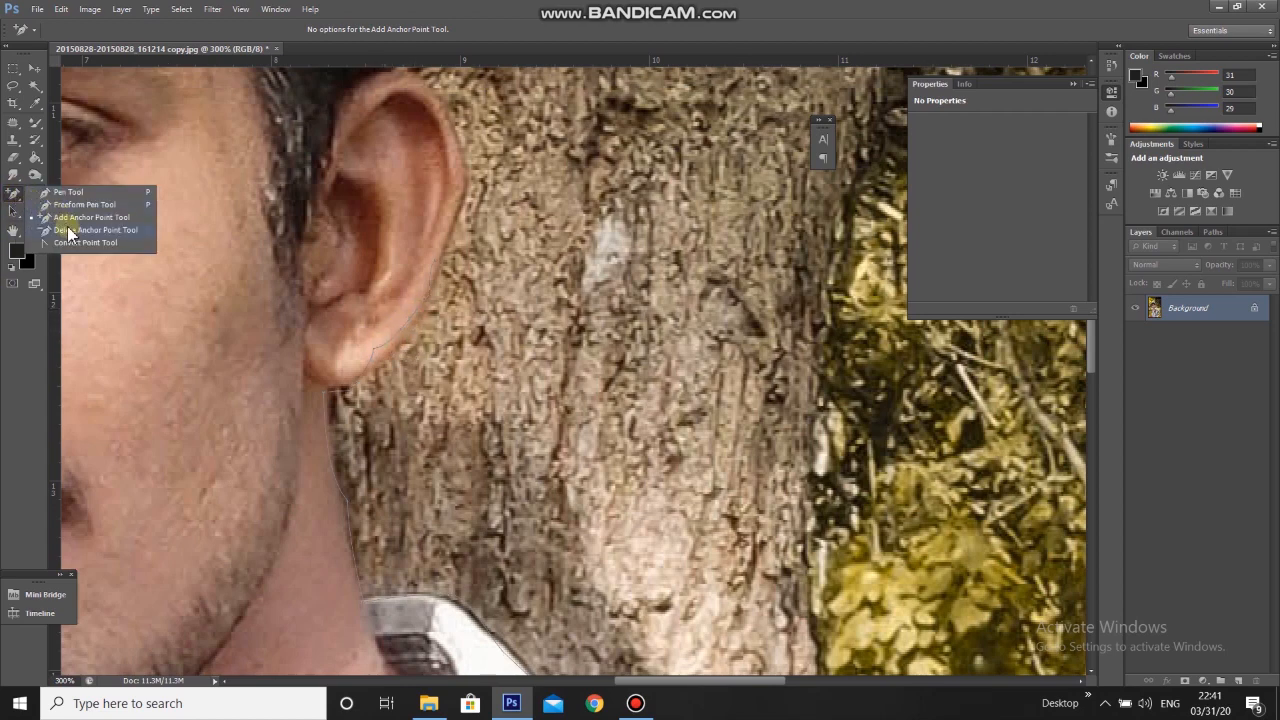
click(74, 231)
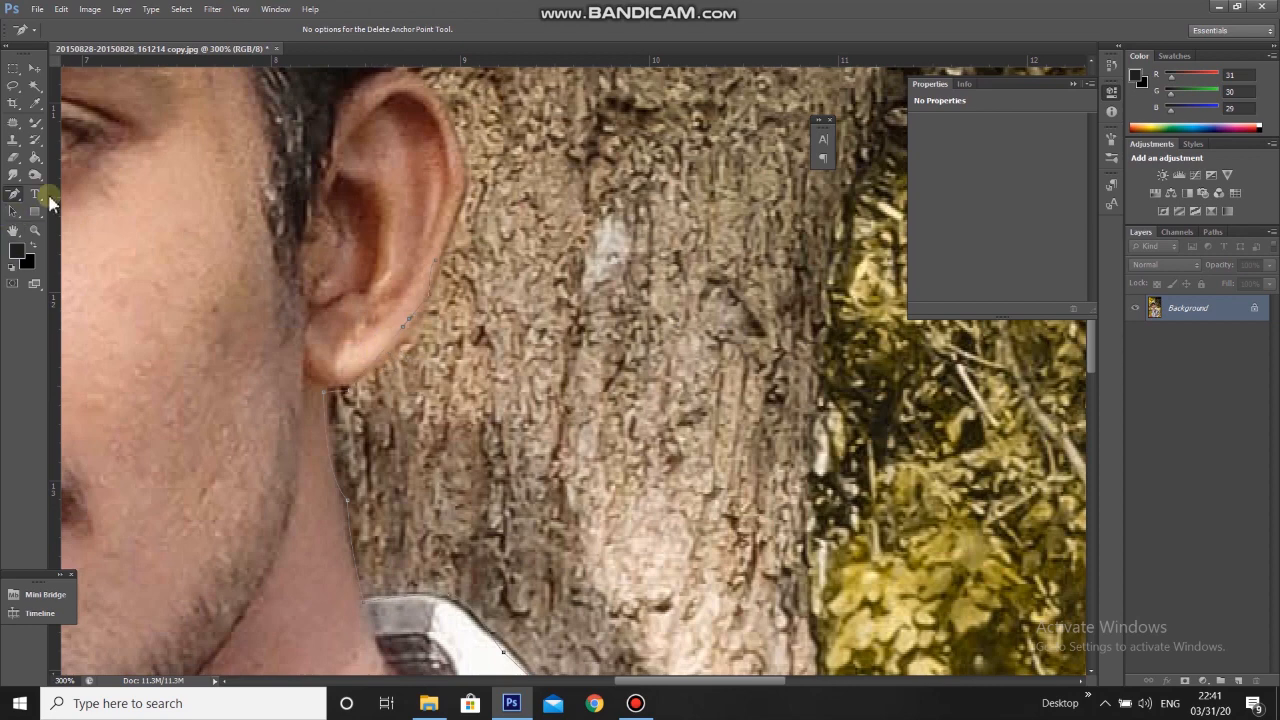
click(20, 197)
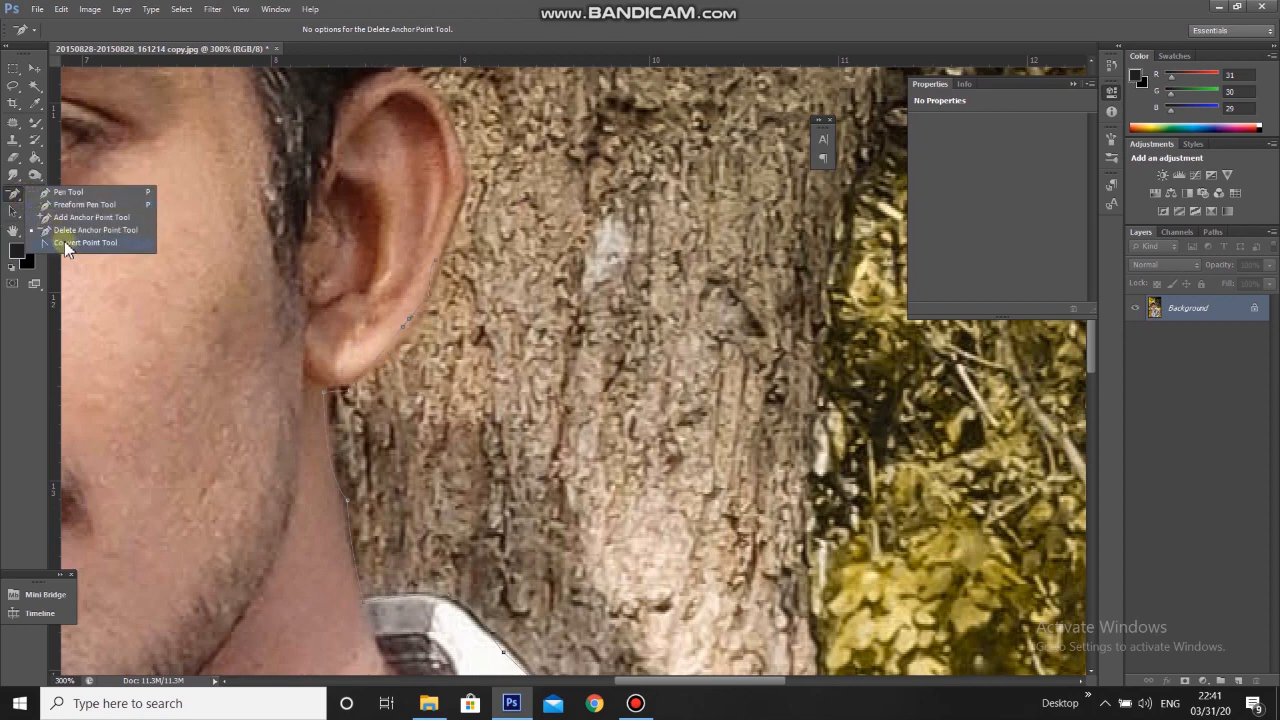
click(74, 249)
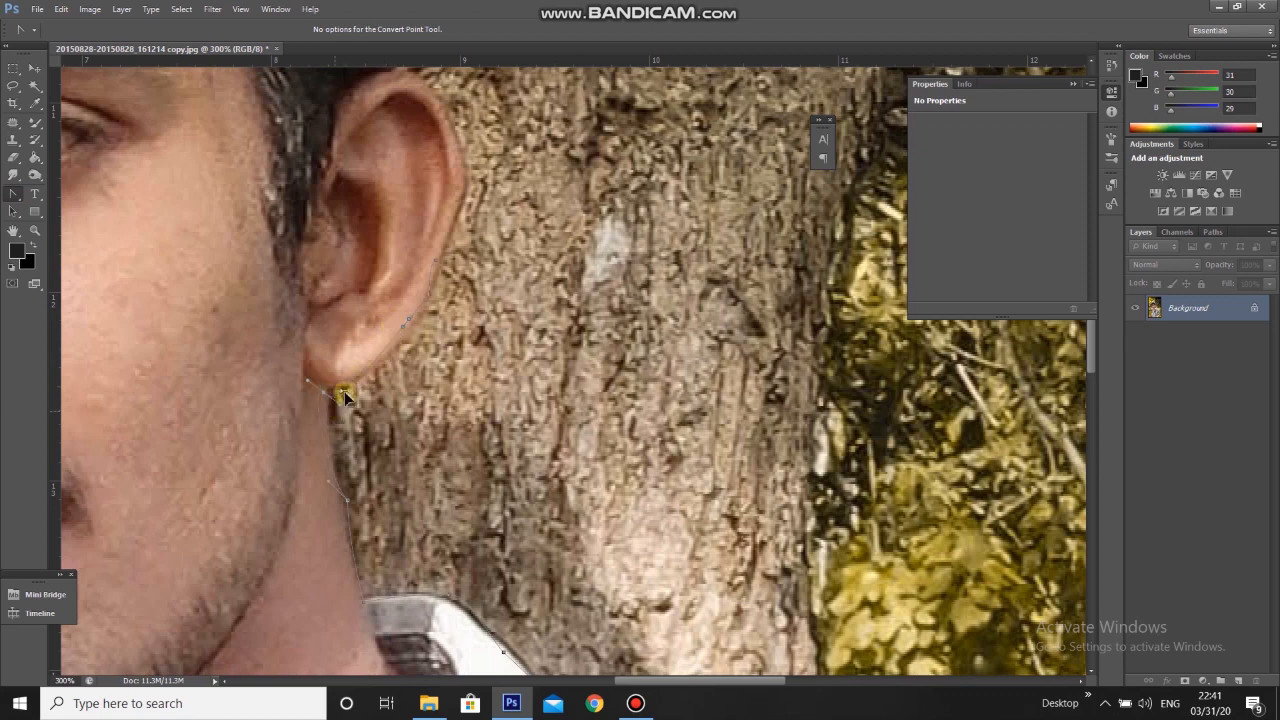
mouse_move(339, 388)
mouse_down()
mouse_move(364, 303)
mouse_move(324, 378)
mouse_move(322, 359)
mouse_move(322, 381)
mouse_up()
Switch back to the Pen tool to continue the outline around the ear
right_click(13, 193)
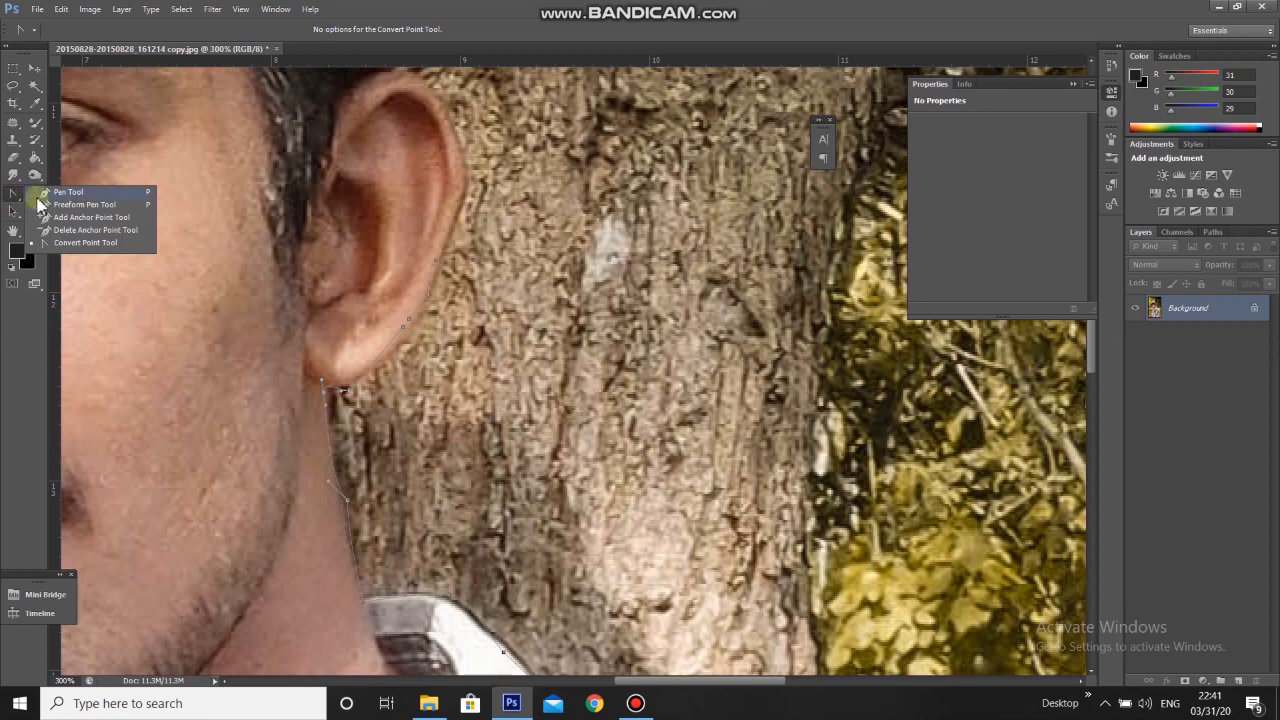
click(60, 192)
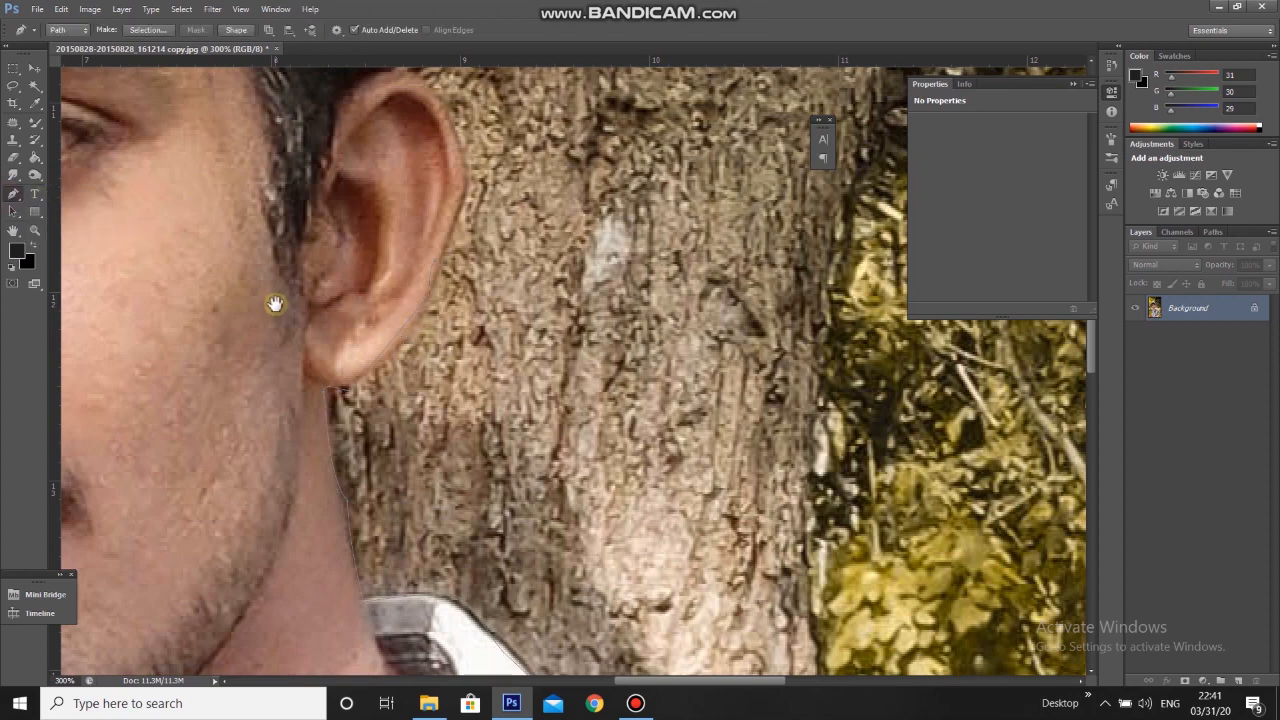
drag(275, 303, 583, 349)
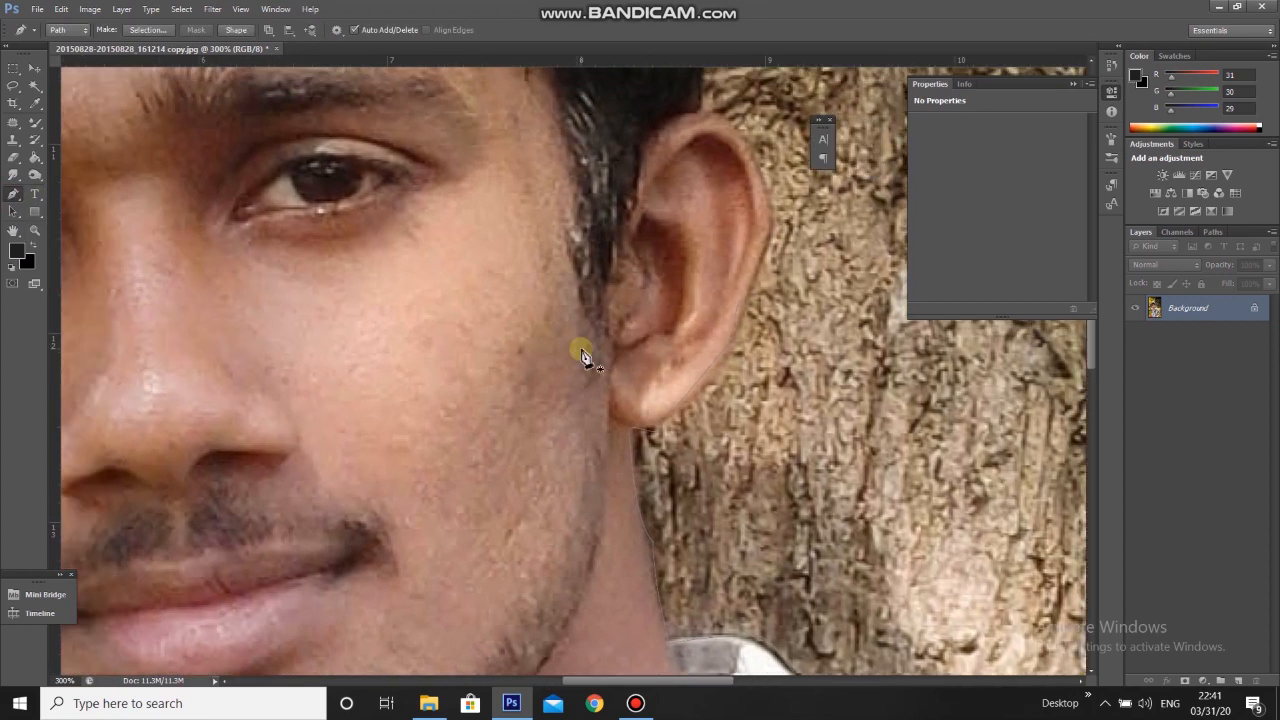